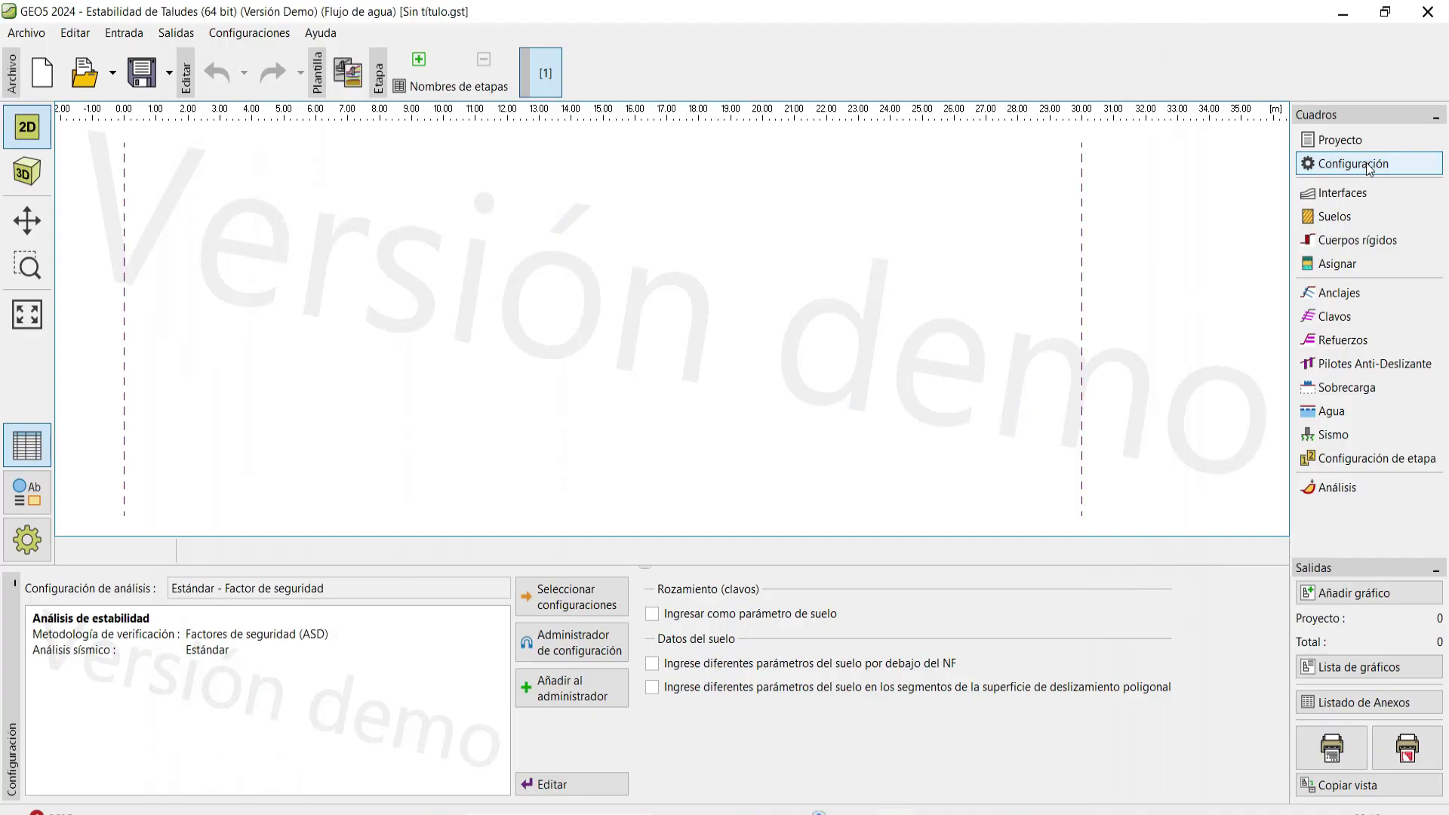
Edit the slope stability safety factors by design situation, setting the accidental and seismic factors to 1.
left_click(1359, 158)
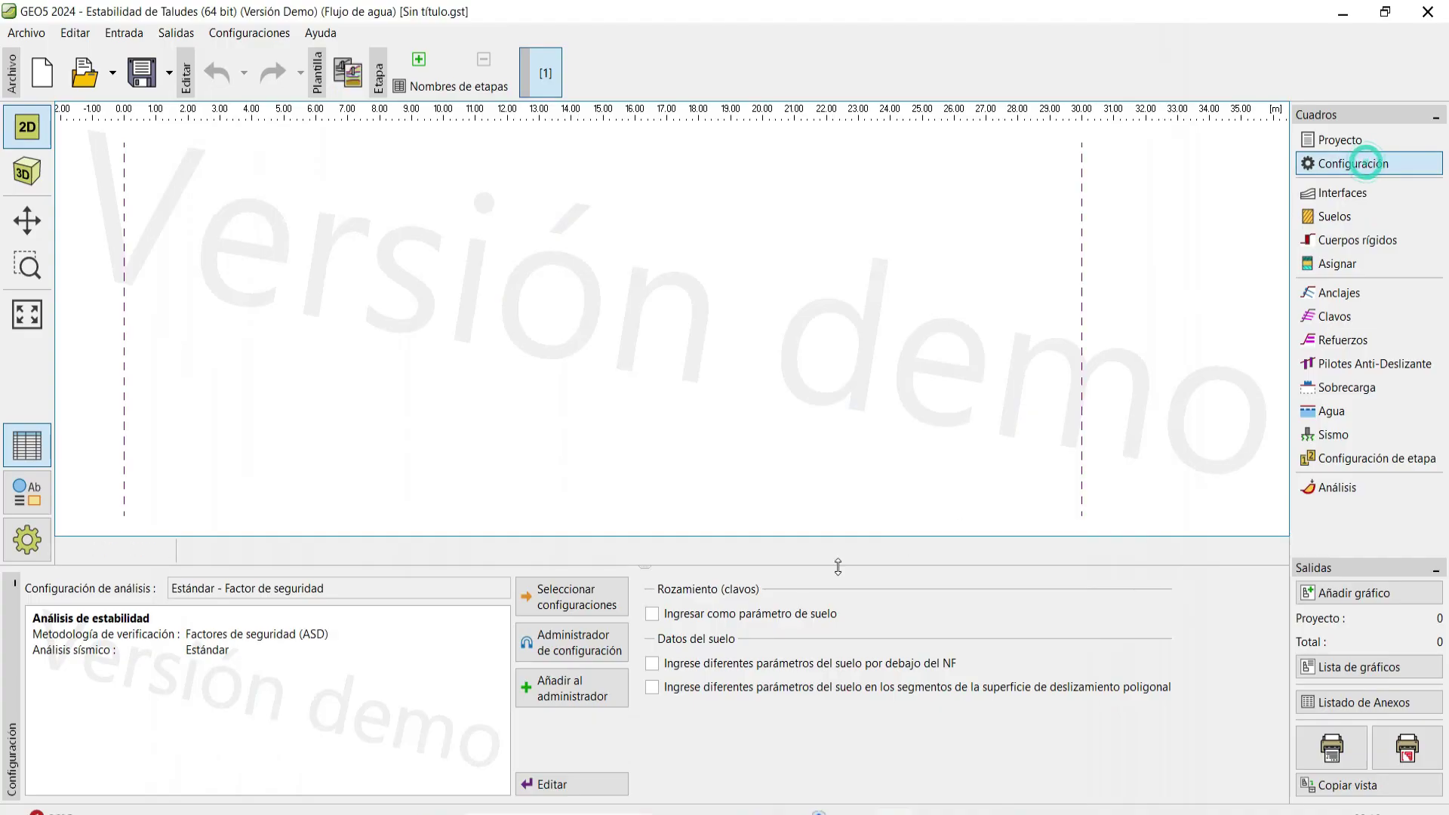
left_click(571, 784)
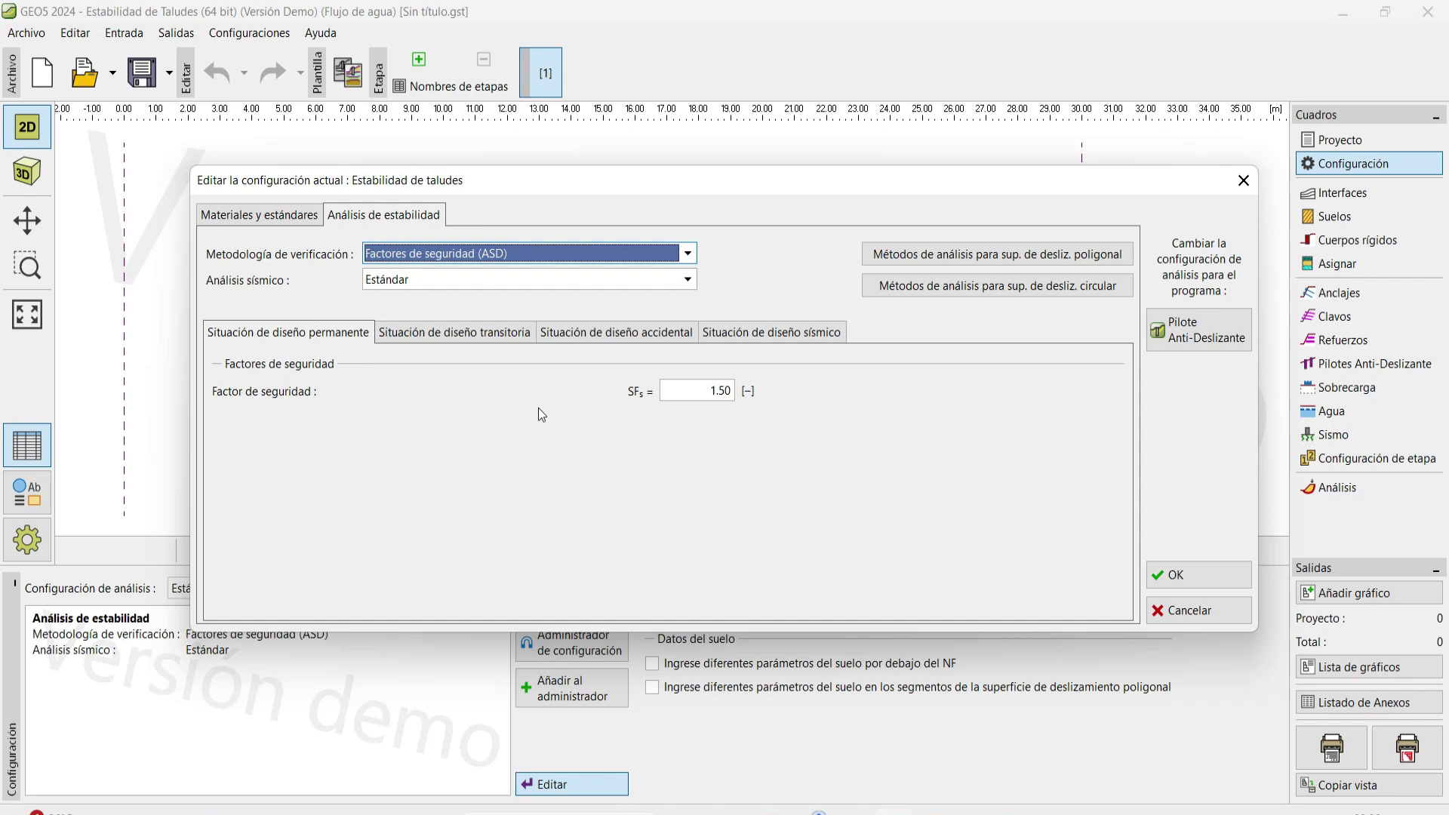
left_click(724, 394)
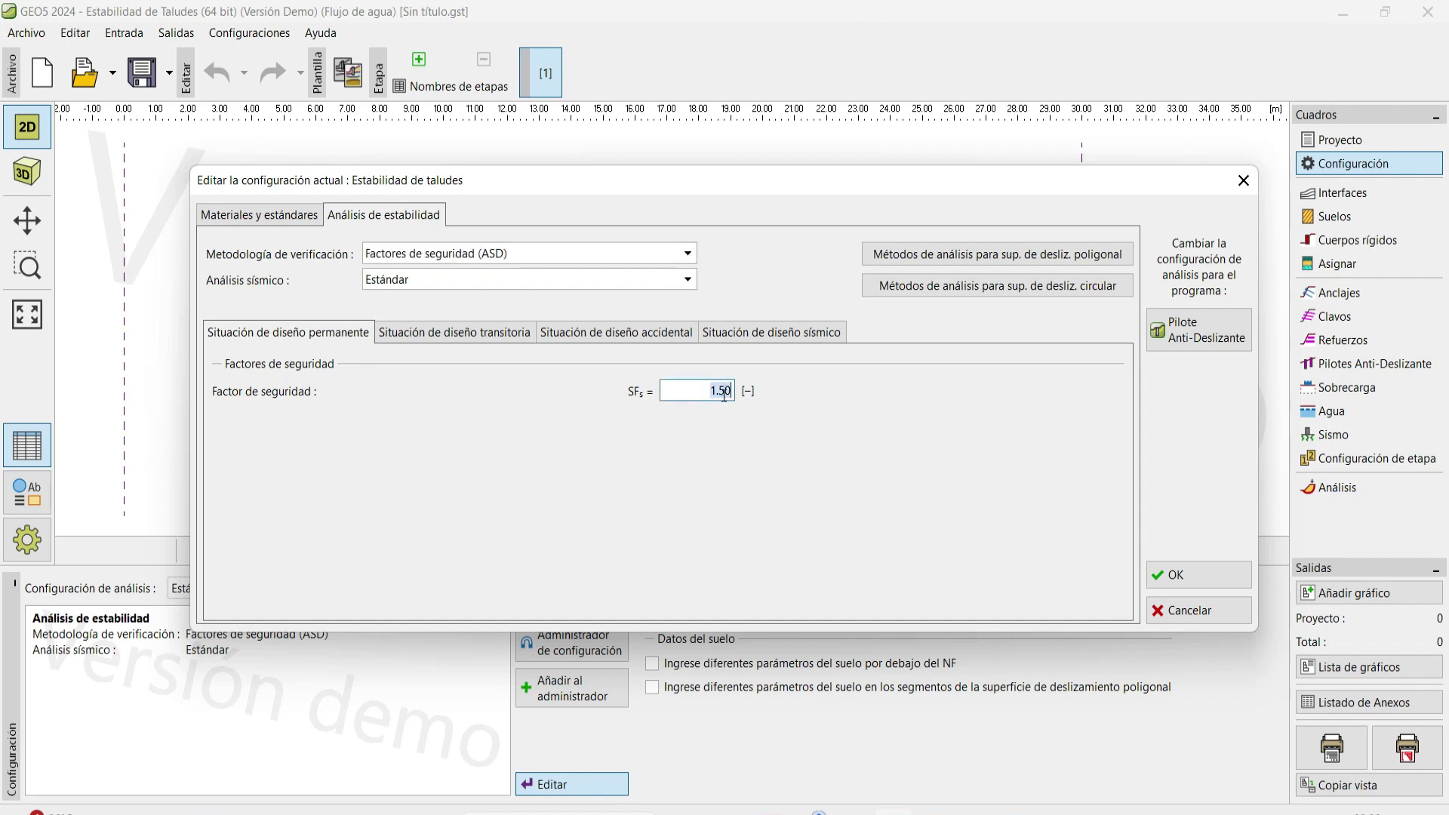
left_click(476, 339)
left_click(638, 333)
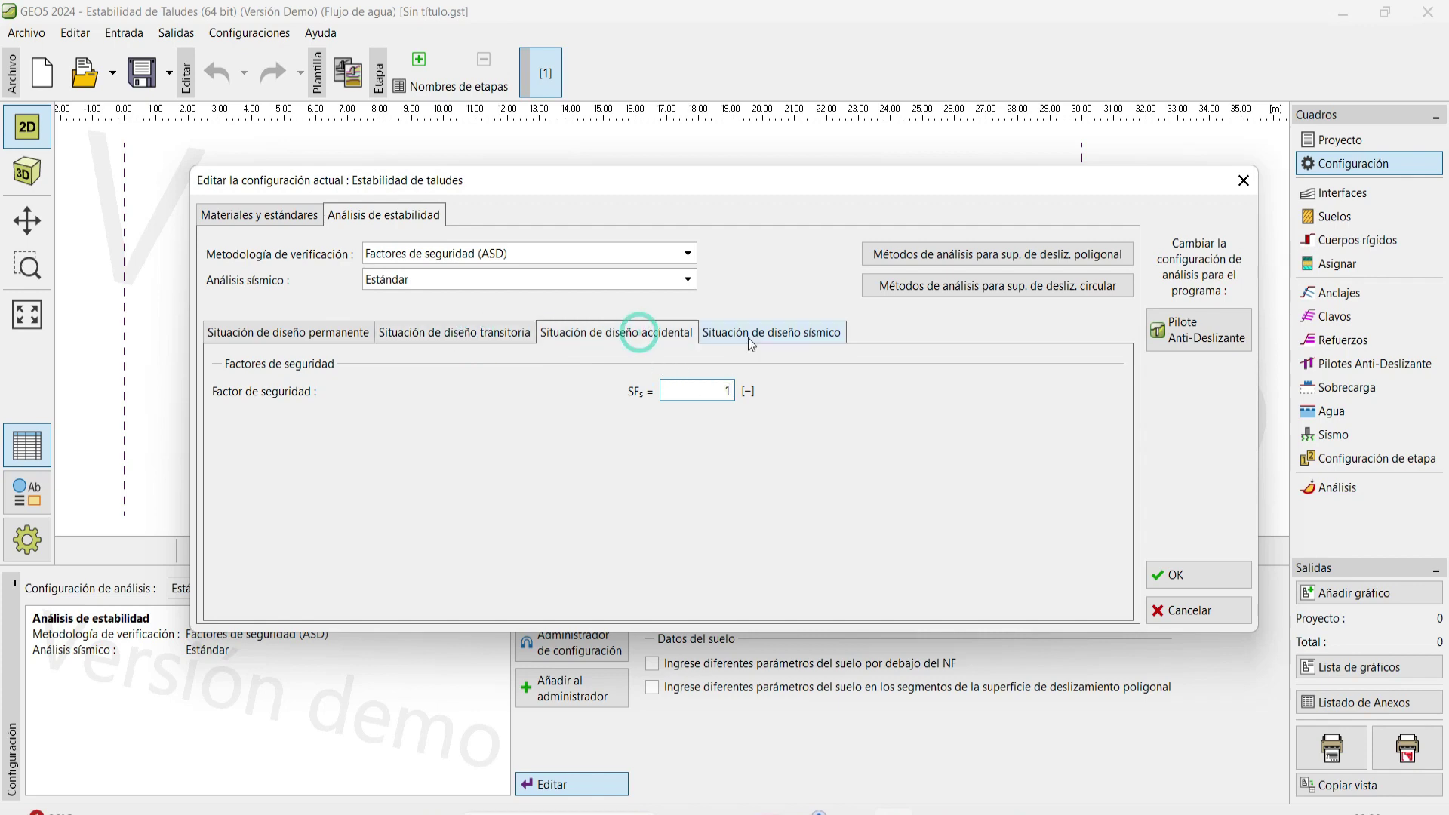
left_click(749, 335)
type("1")
left_click(680, 391)
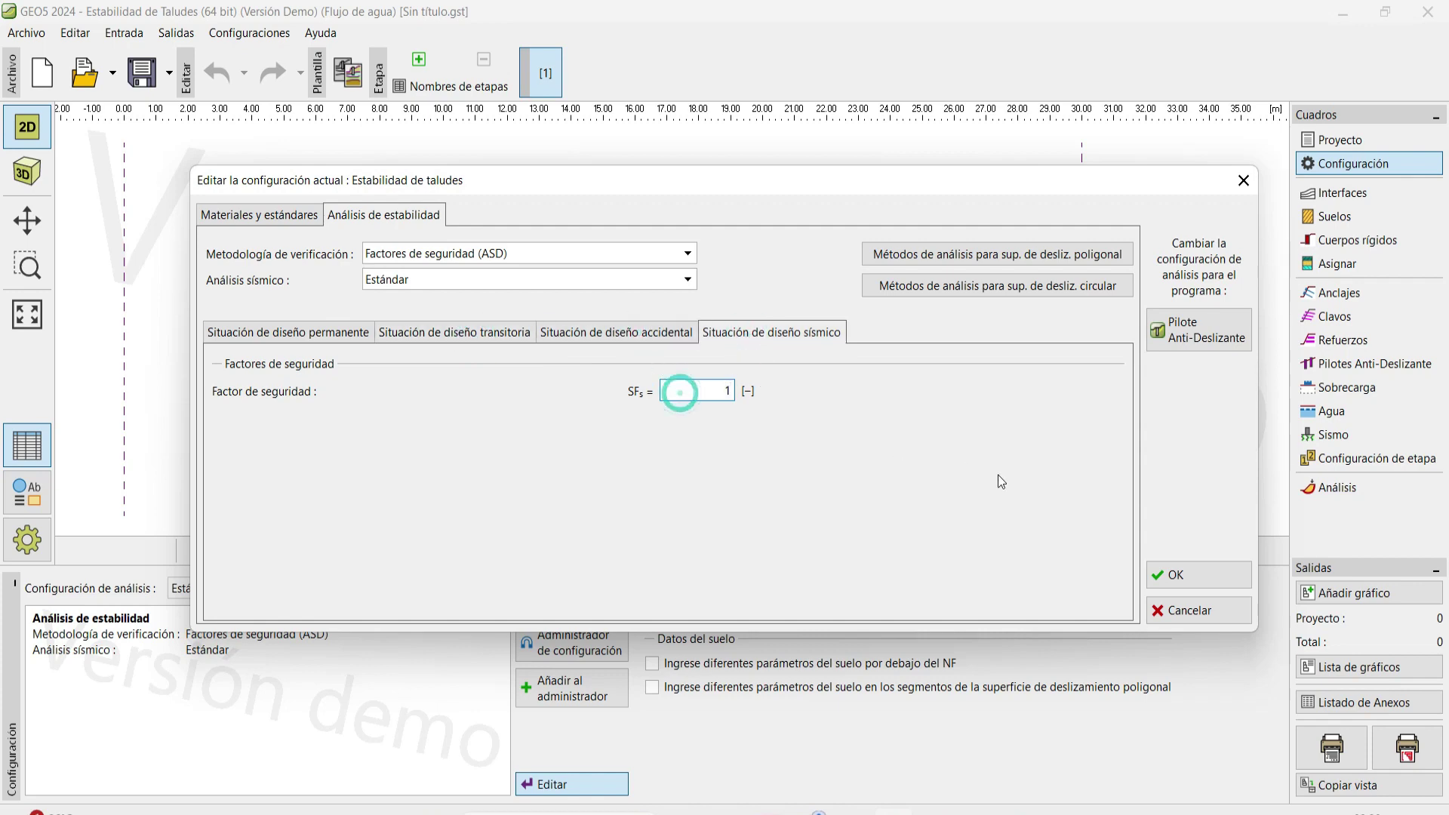
left_click(1175, 566)
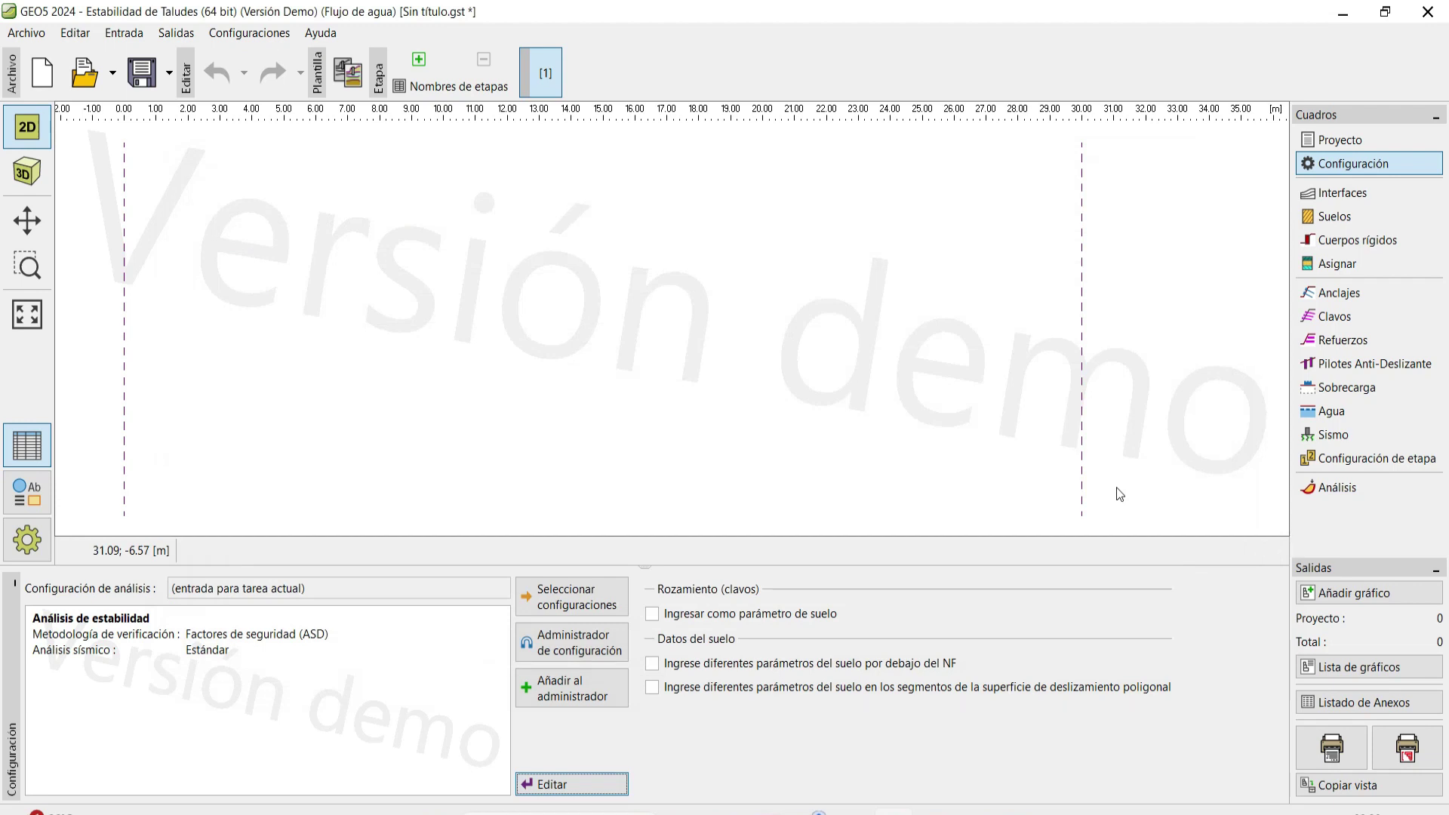
Set the maximum X range of the interface model's global coordinates to 45 m.
left_click(1373, 192)
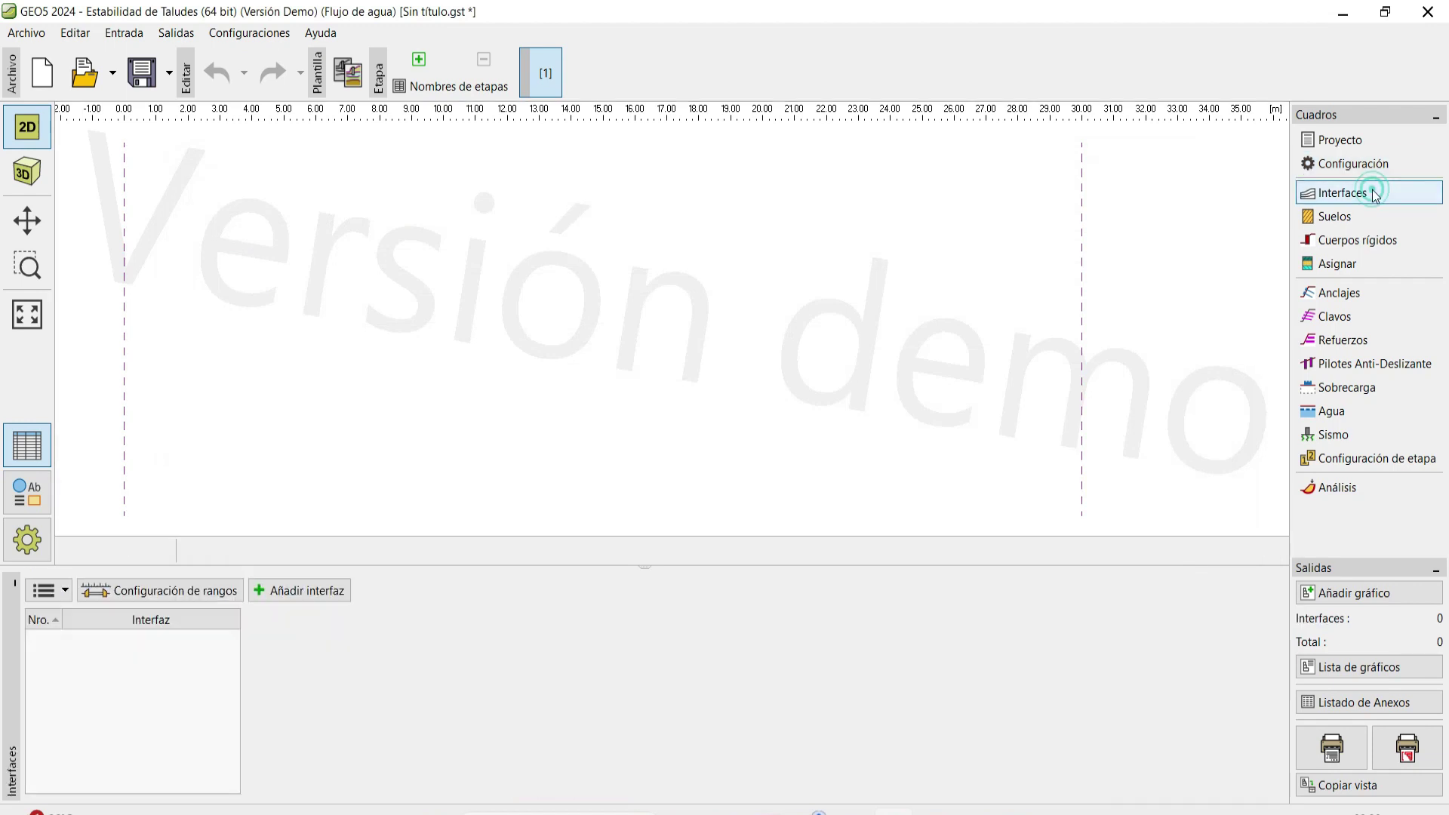
left_click(147, 597)
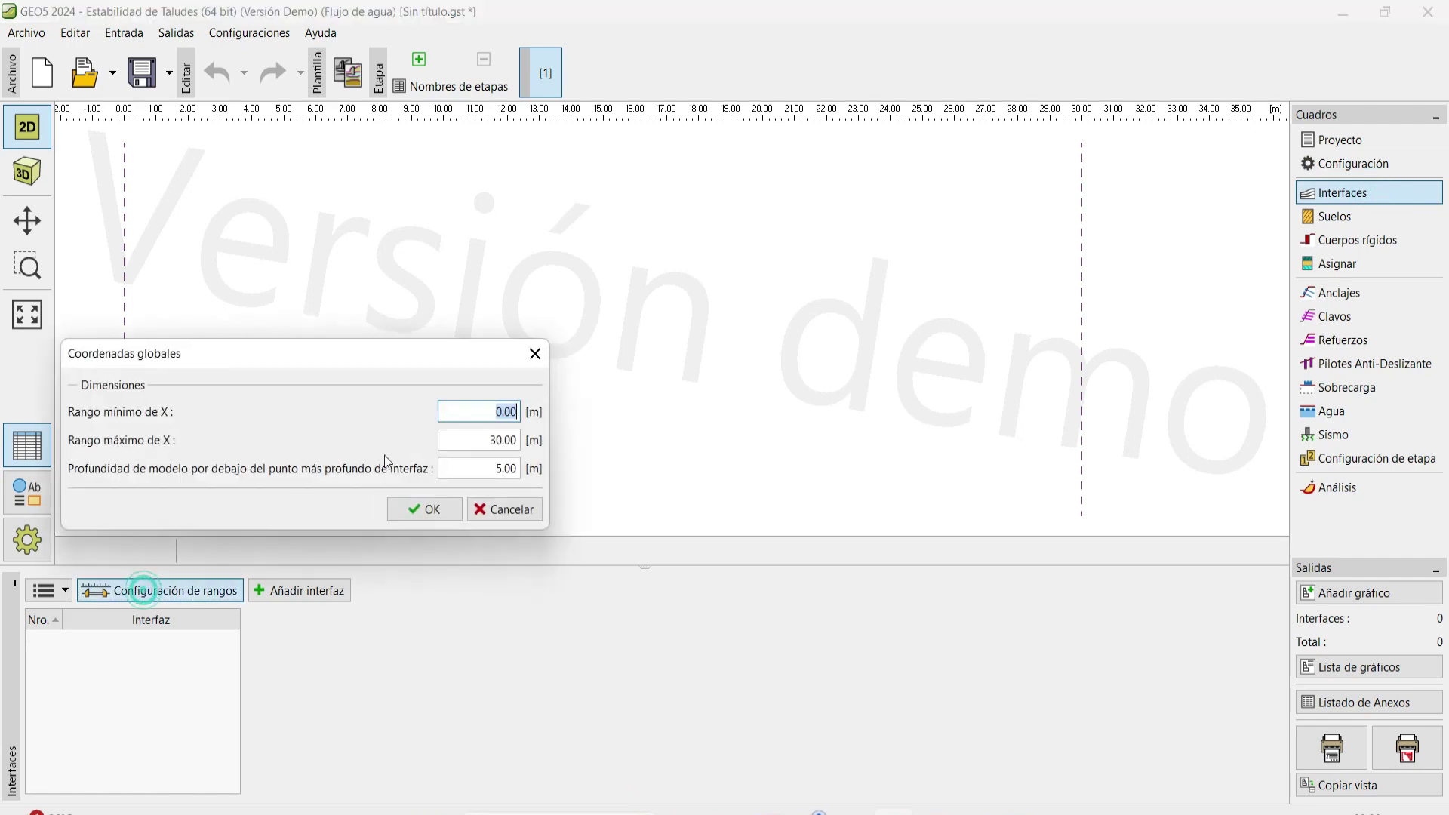
left_click(491, 440)
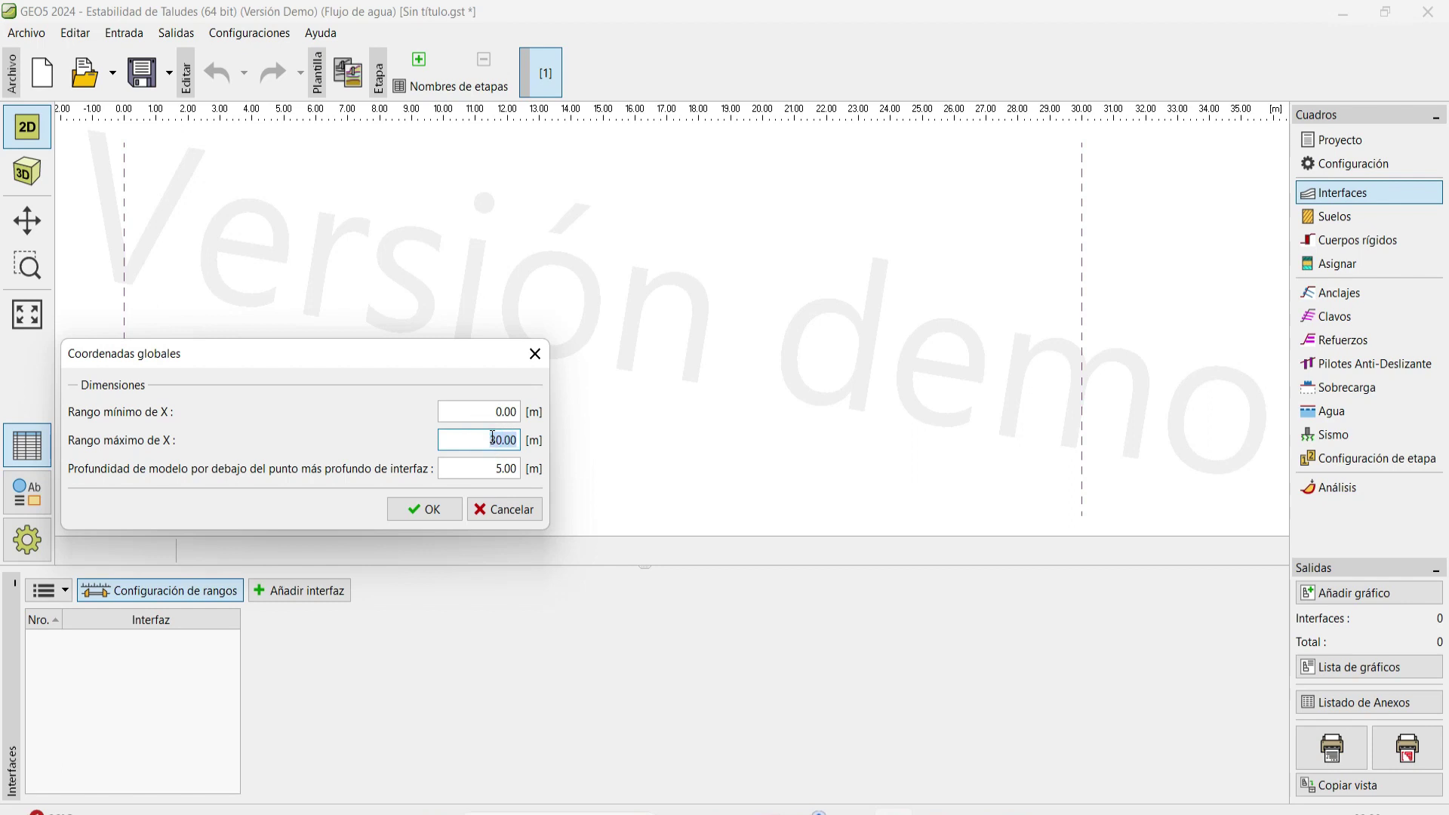
type("45")
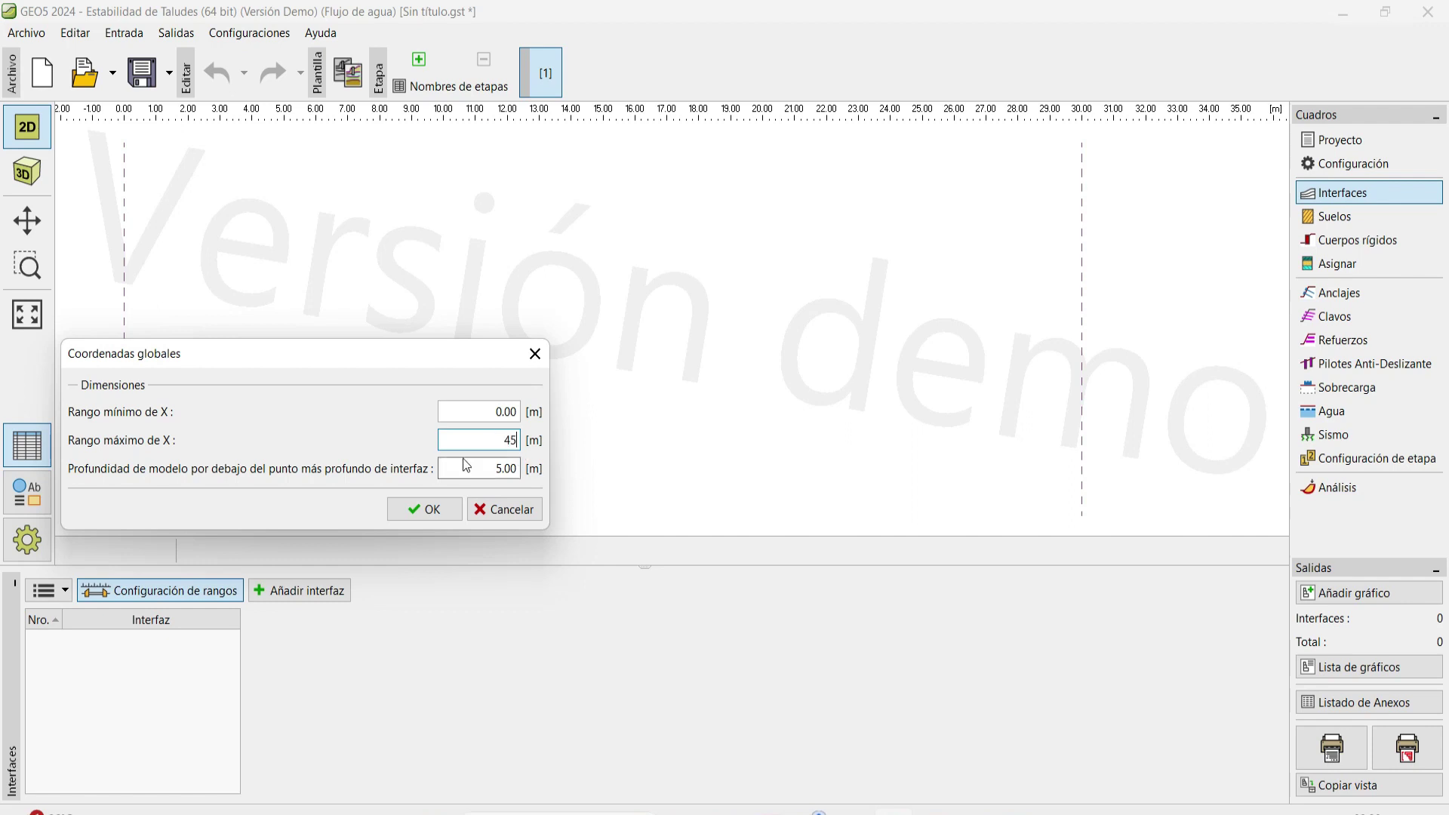
left_click(427, 510)
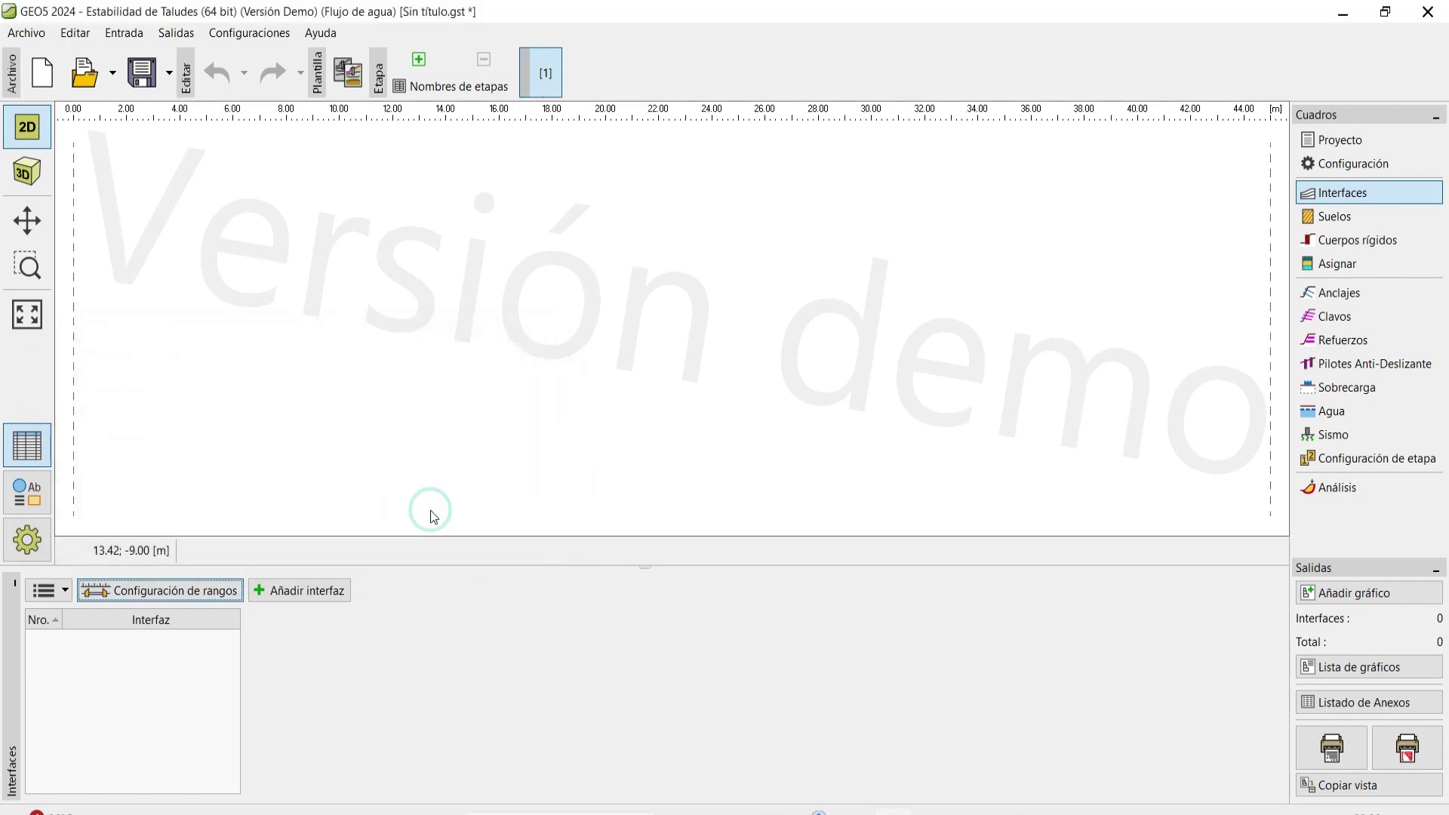
Start a new interface and enter its first two points by coordinates: (0, 0) and (10, 0) m.
left_click(319, 593)
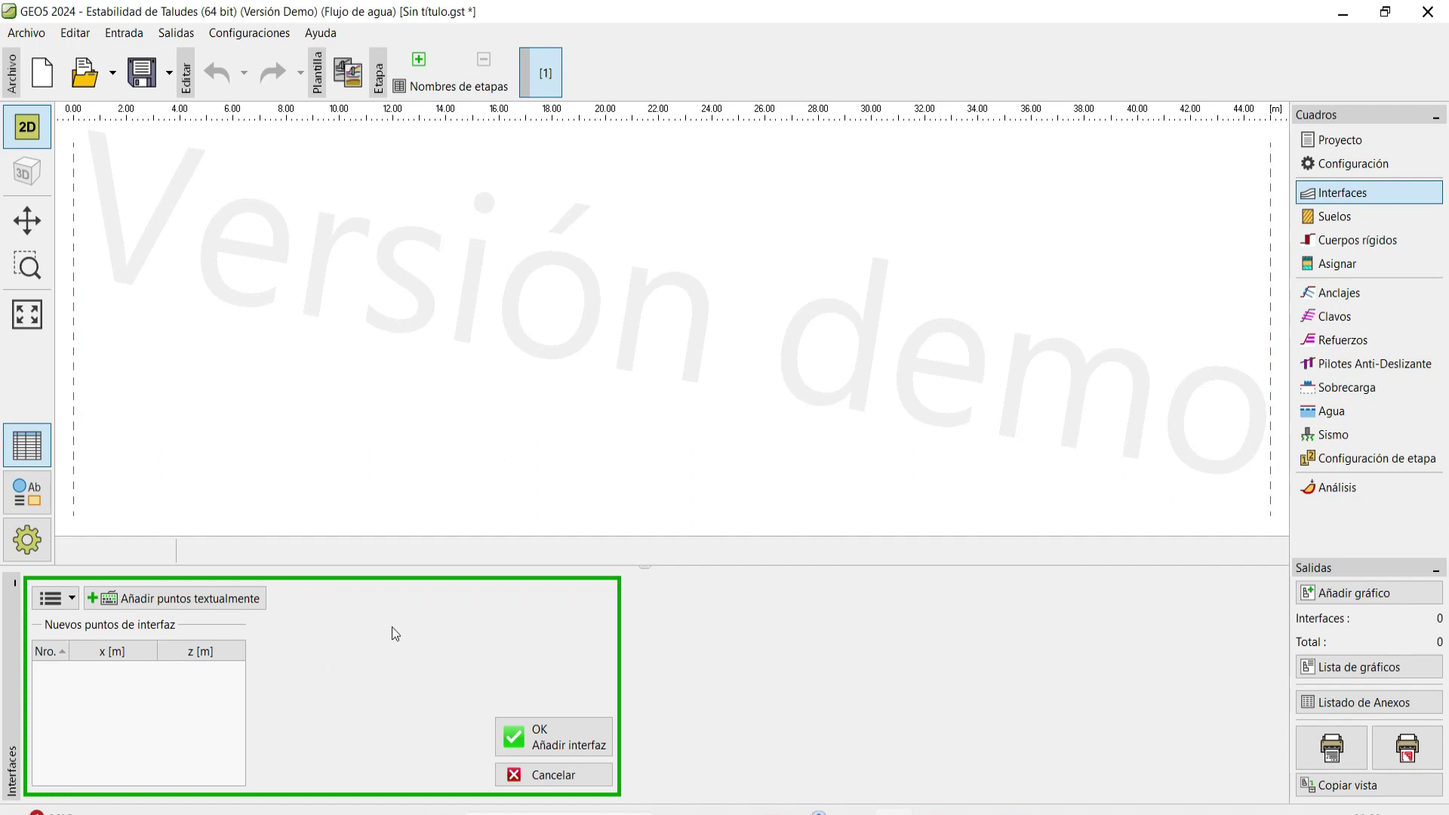
left_click(200, 601)
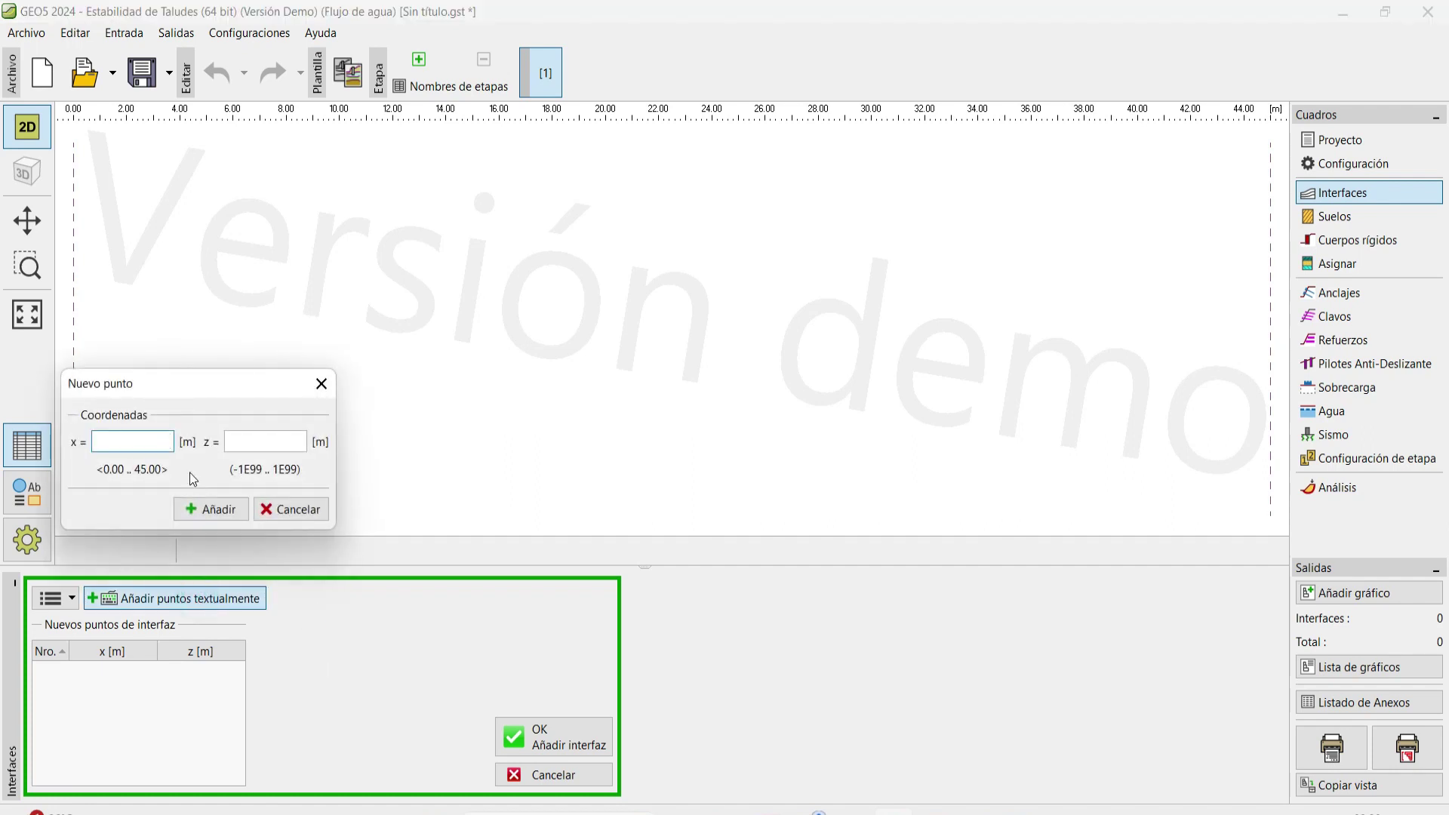
type("0")
left_click(235, 444)
left_click(213, 509)
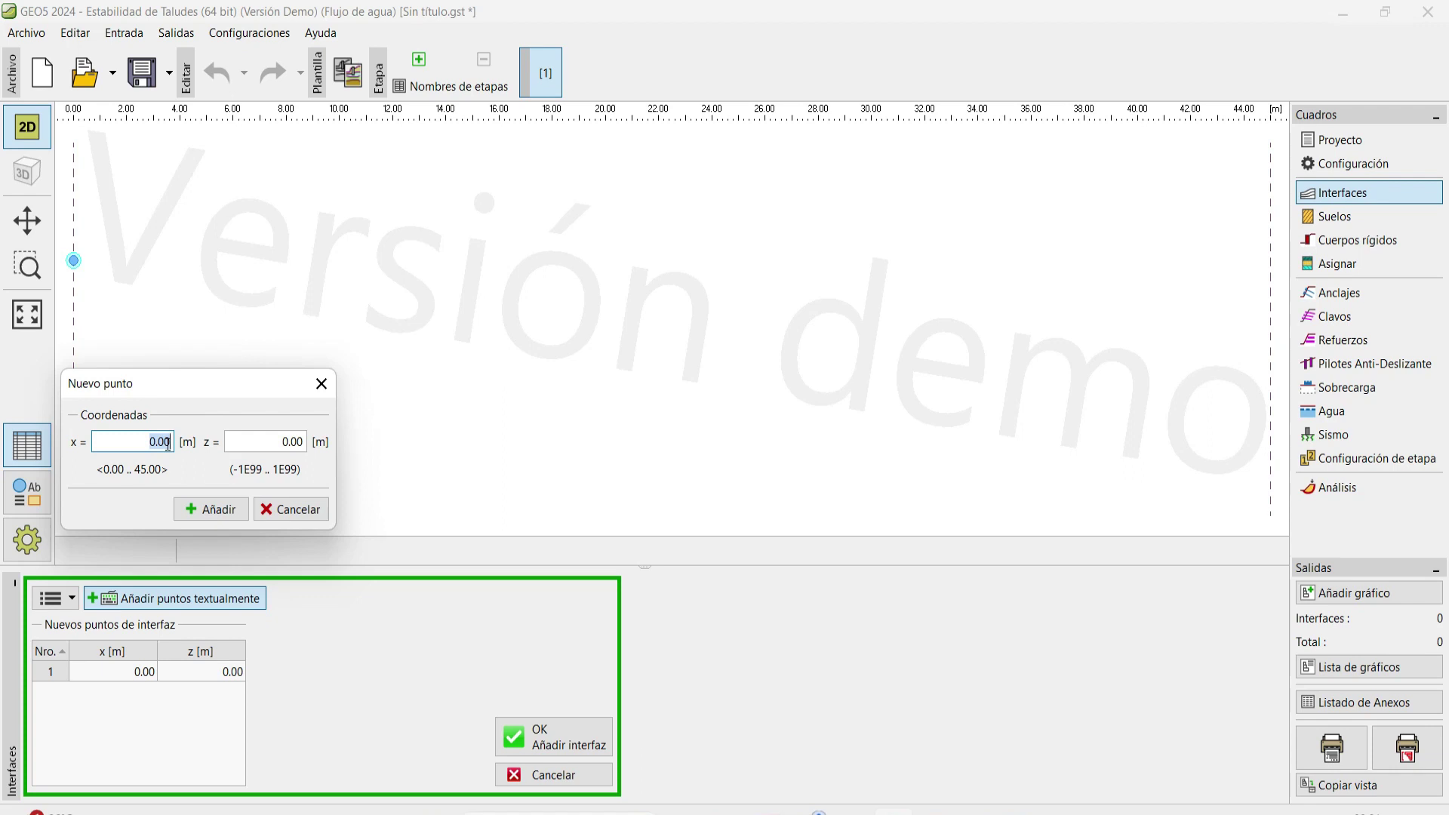
type("10")
left_click(205, 513)
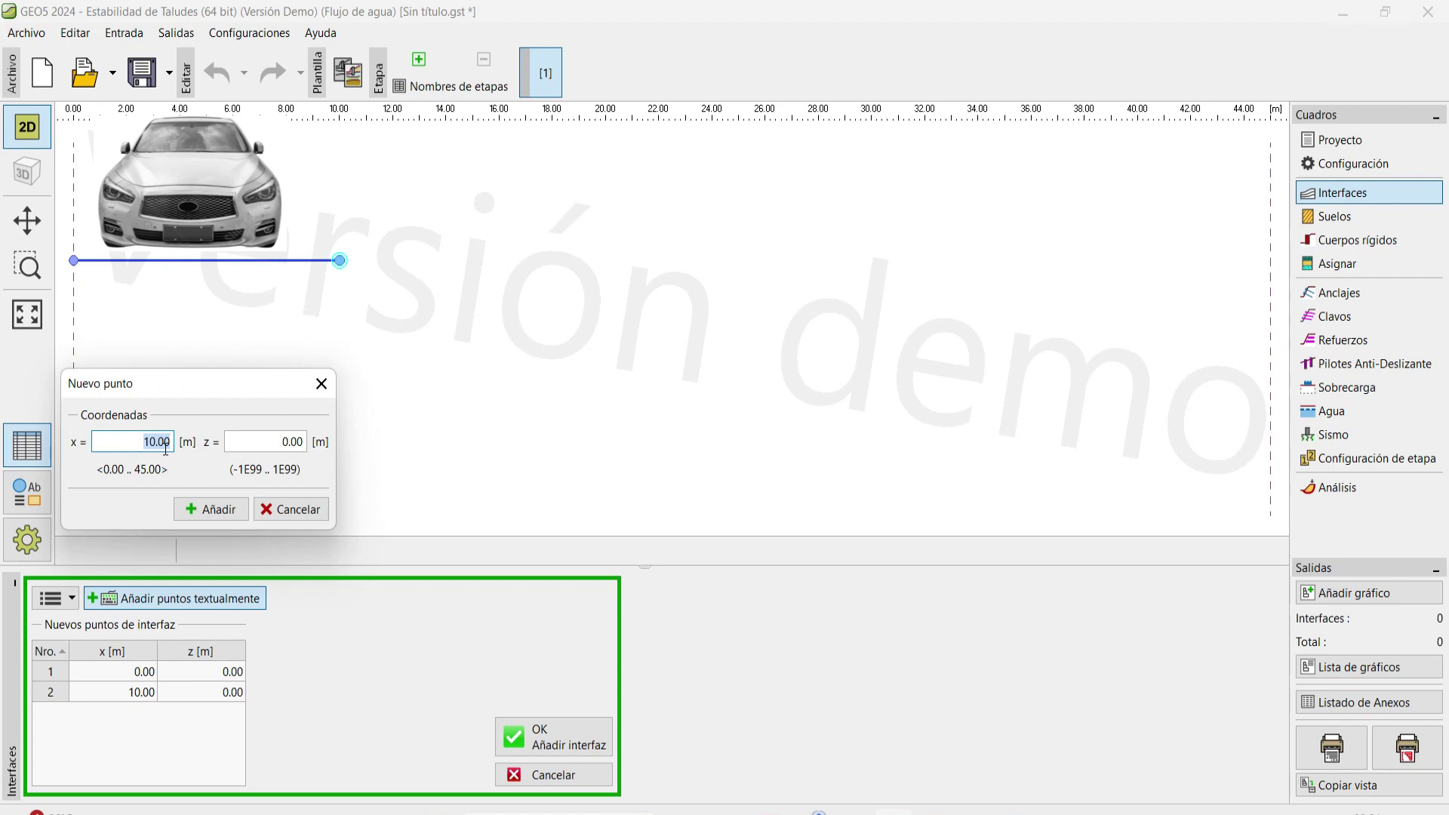
Add the slope crest point to the new interface at x = 20 m, z = 10 m.
type("20")
left_click(270, 436)
double_click(281, 443)
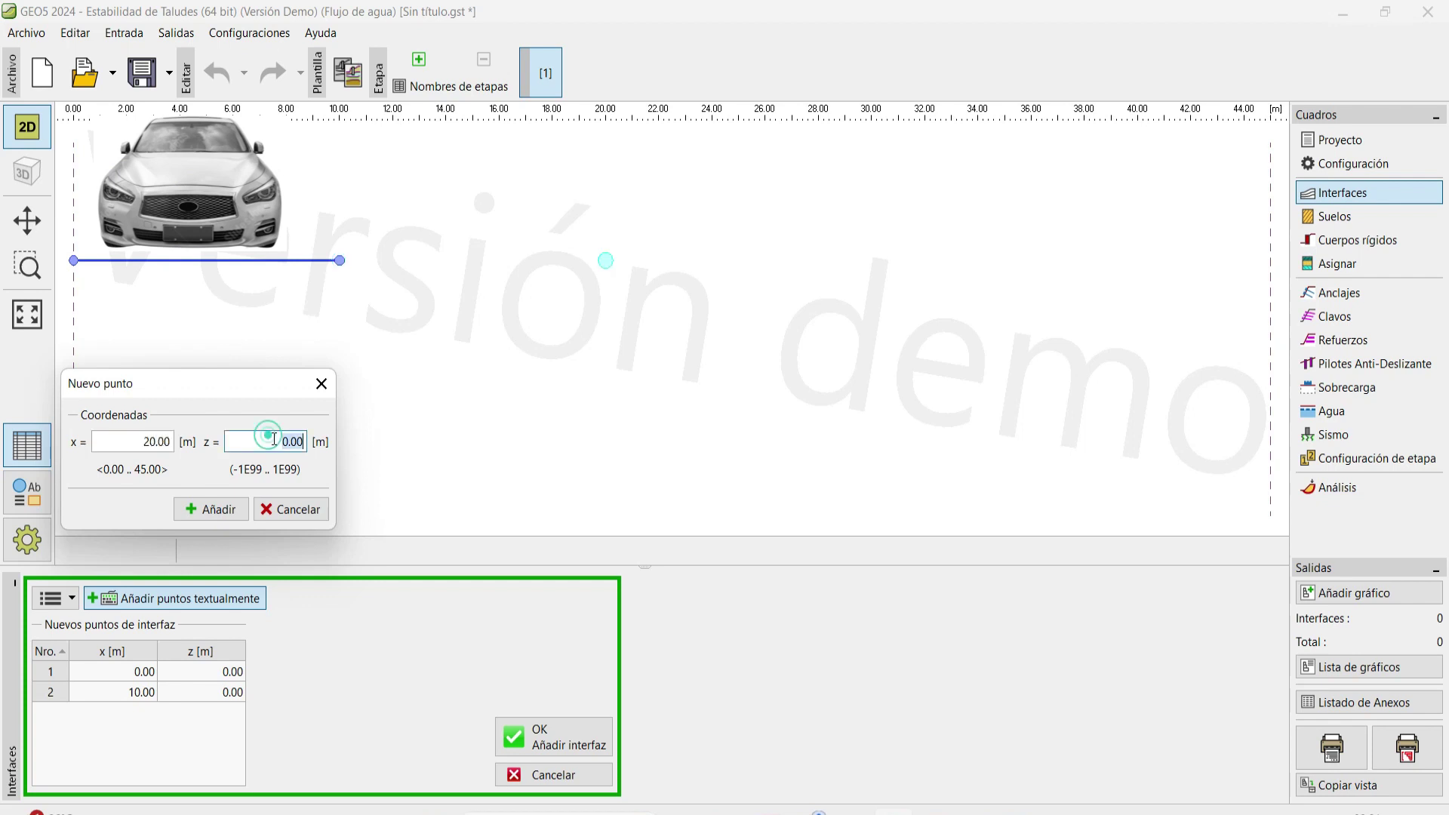
type("10")
left_click(213, 511)
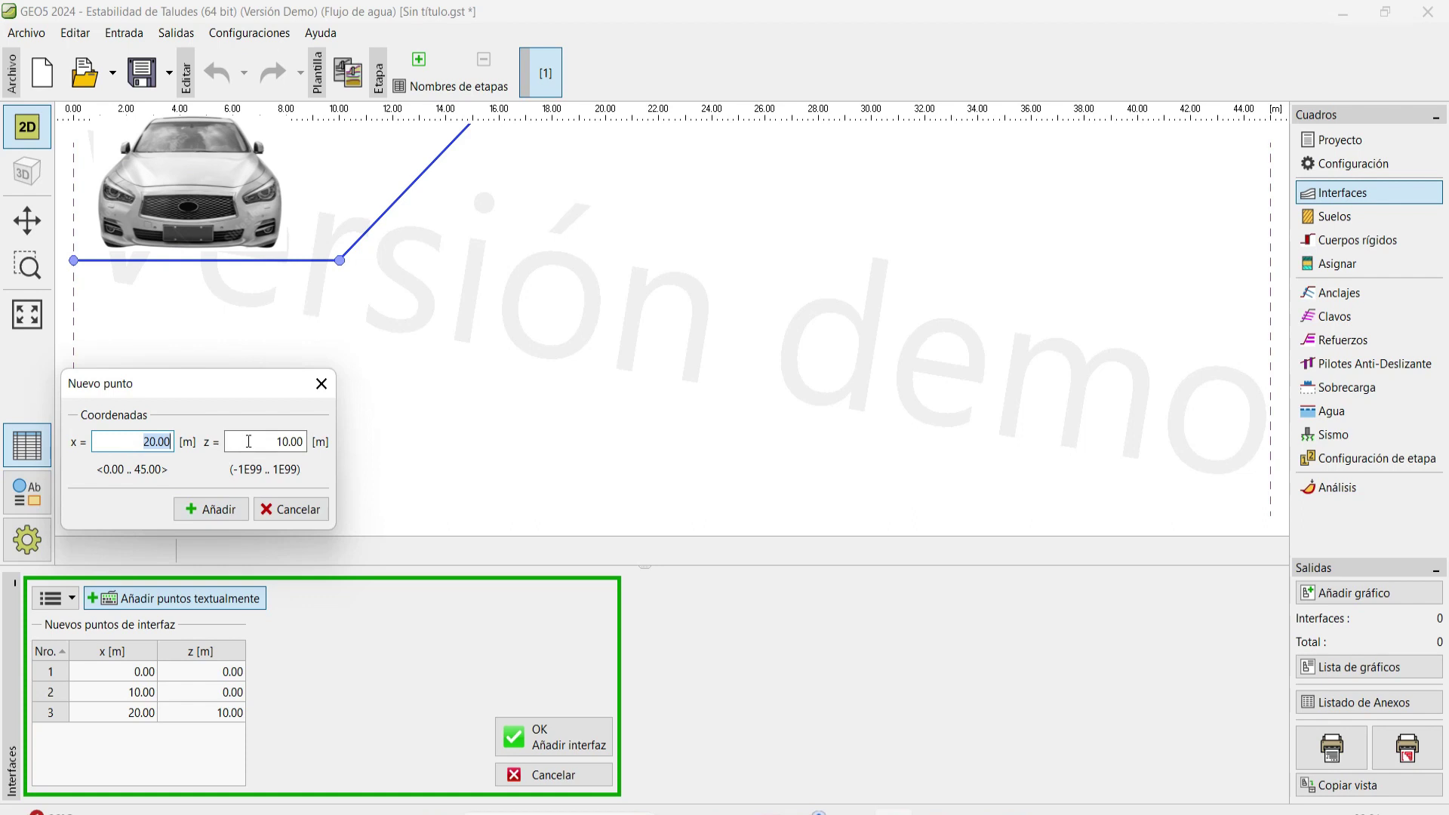
Add an interface point at x = 30 m, z = 10 m and accept the terrain interface.
left_click(291, 441)
left_click(161, 441)
key("BackSpace")
type("30")
left_click(211, 509)
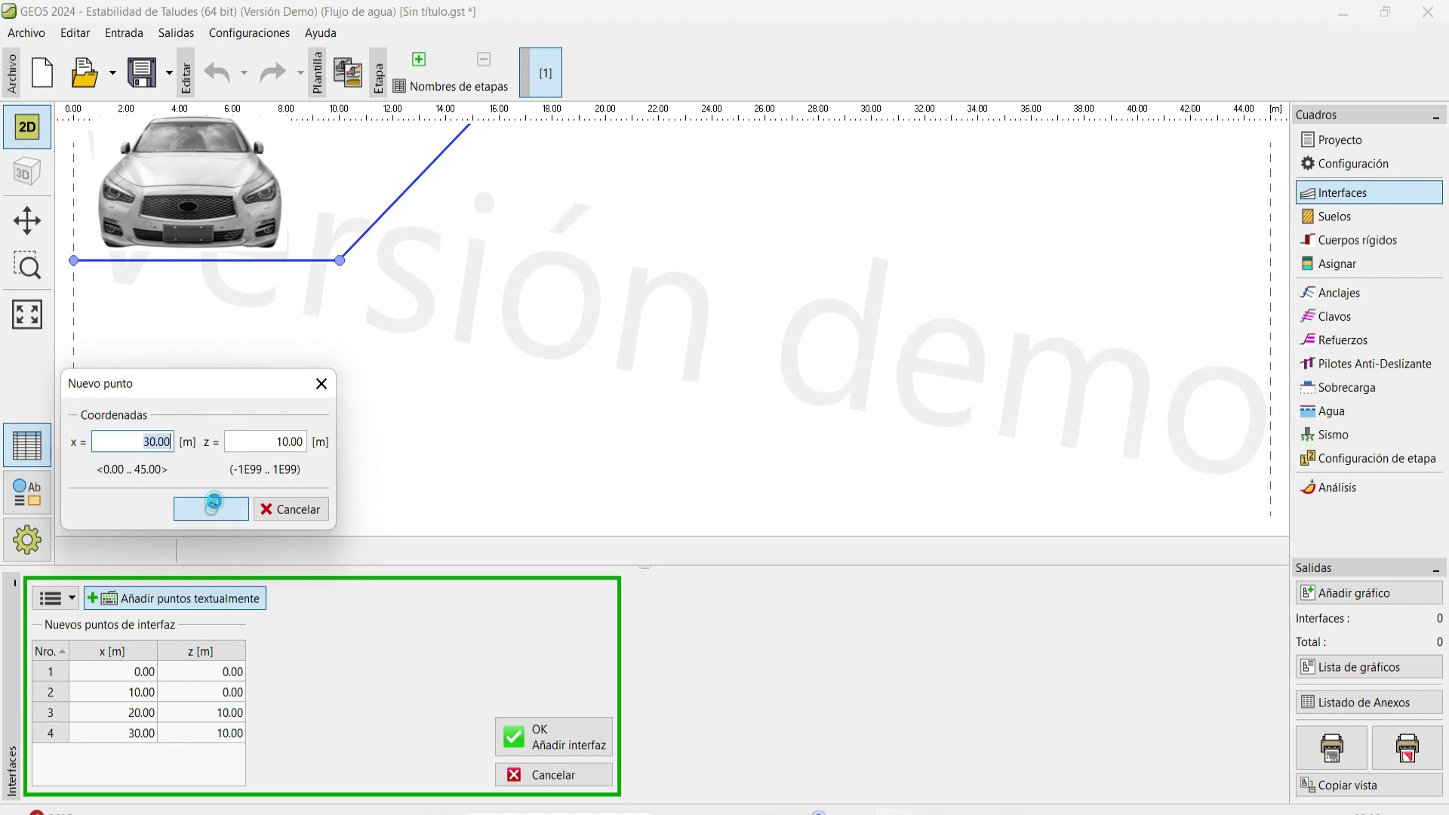
left_click(321, 383)
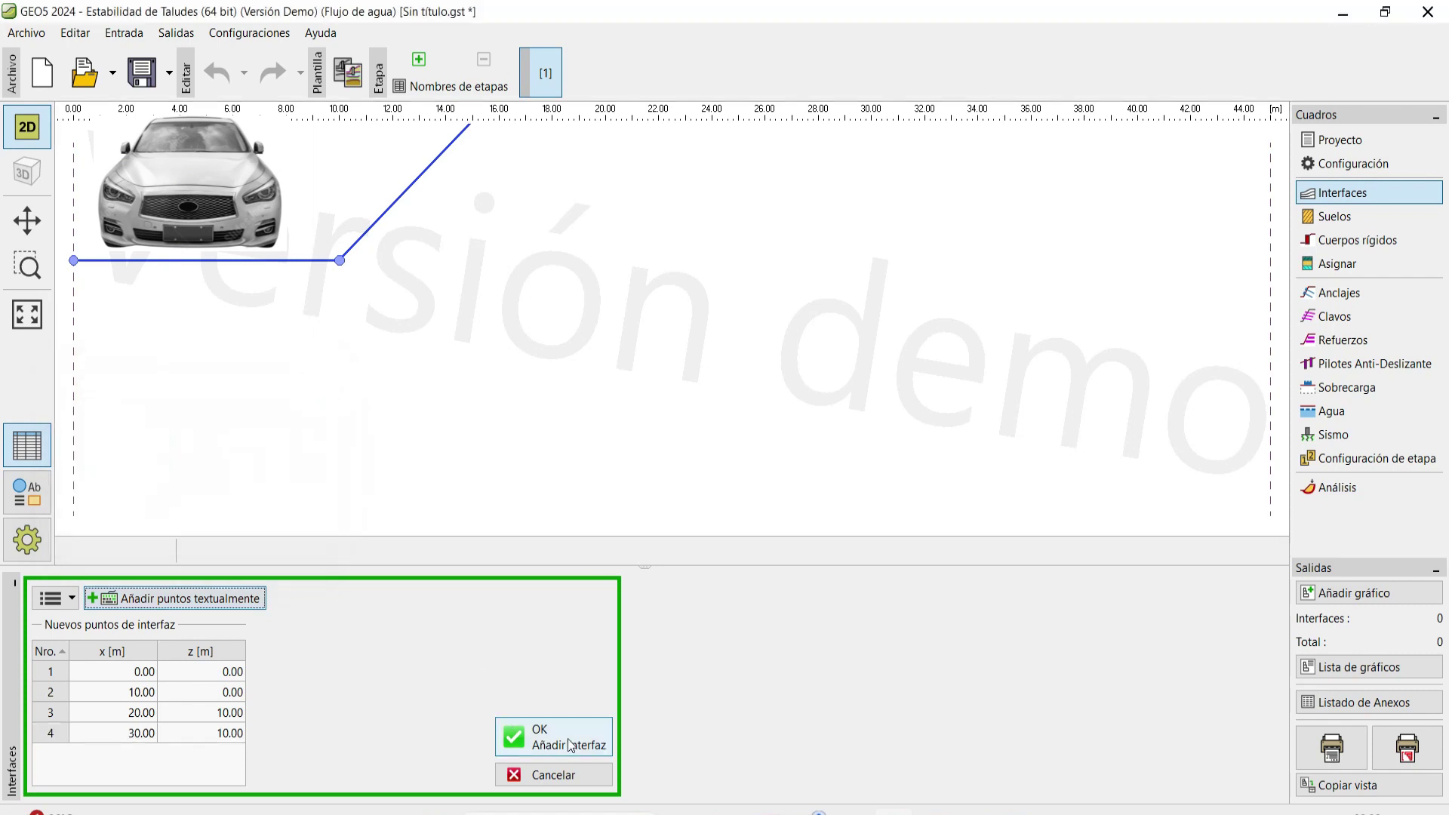
left_click(590, 733)
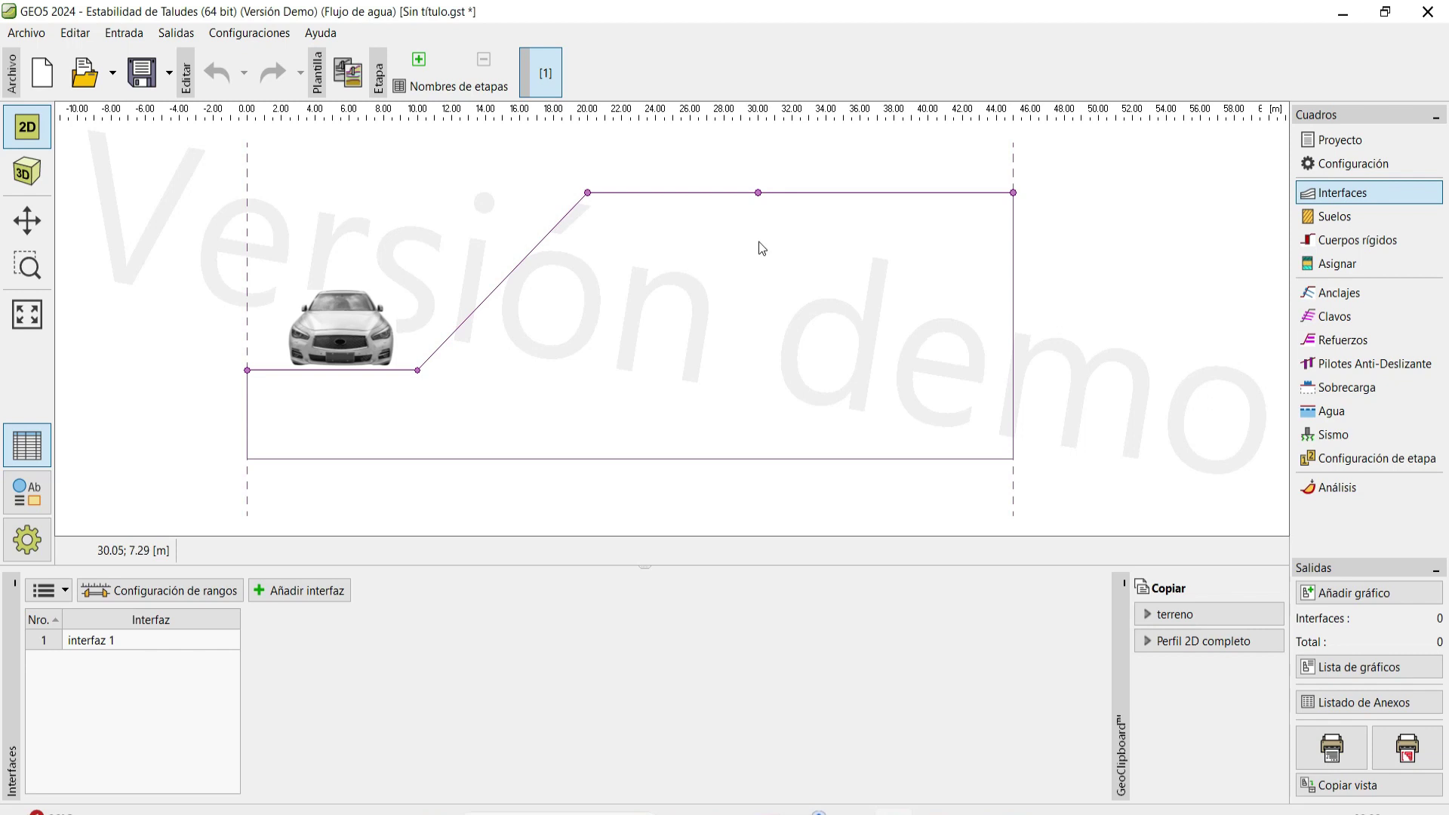
Add the soil CS - Arcilla arenosa with its standard catalogue parameters and assign it to area 1.
left_click(1347, 225)
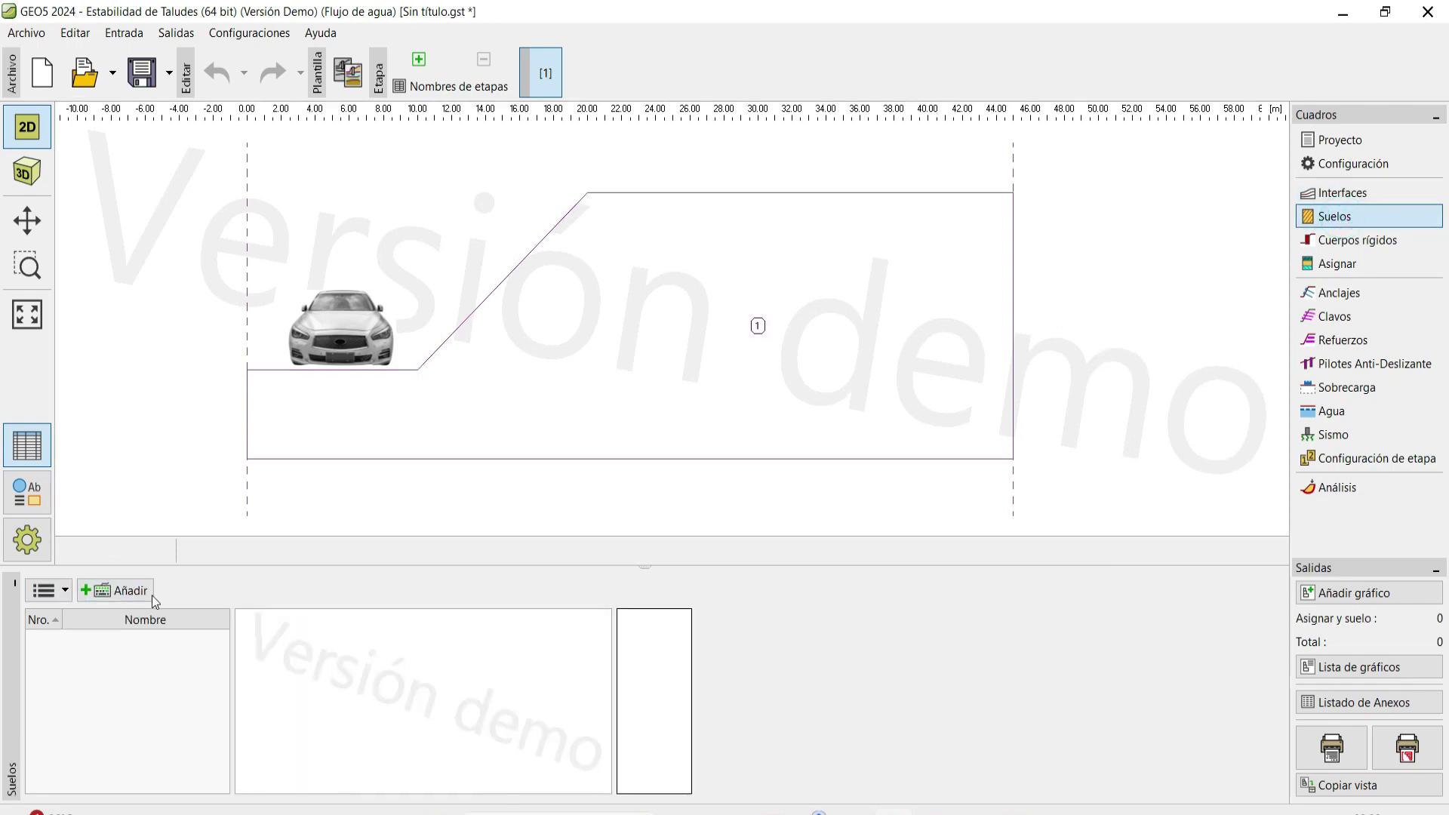
left_click(123, 590)
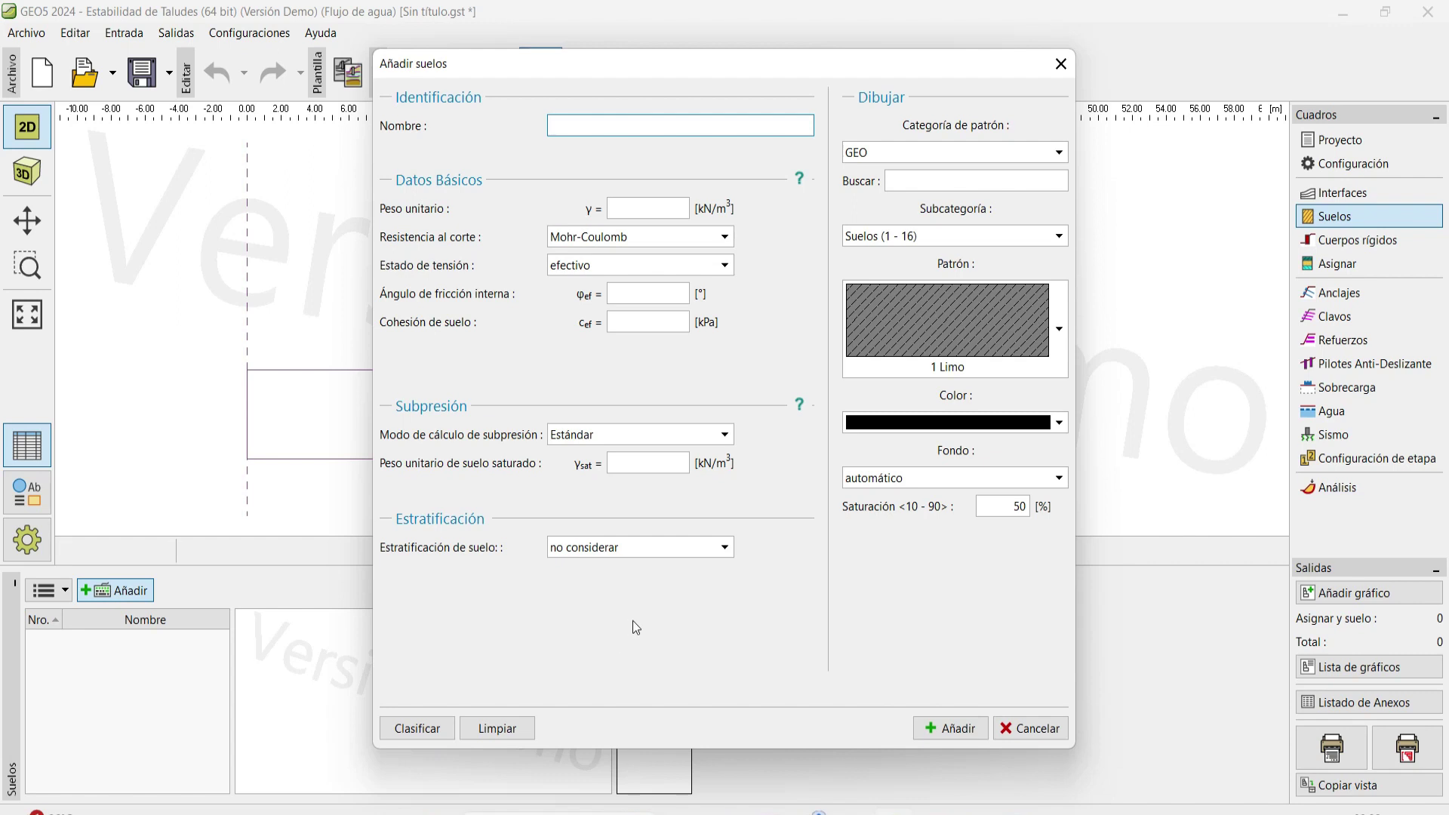
left_click(417, 728)
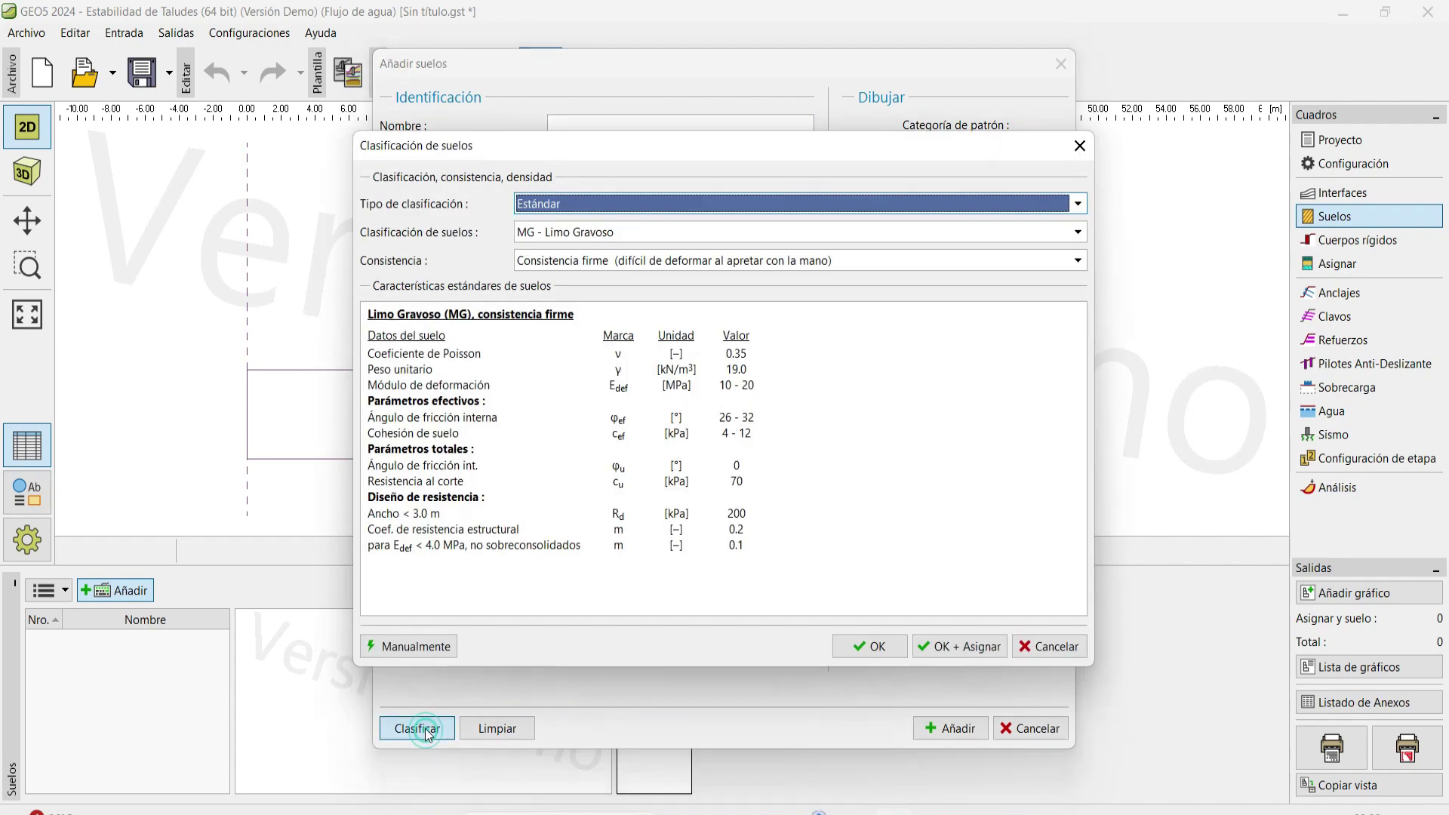
left_click(592, 233)
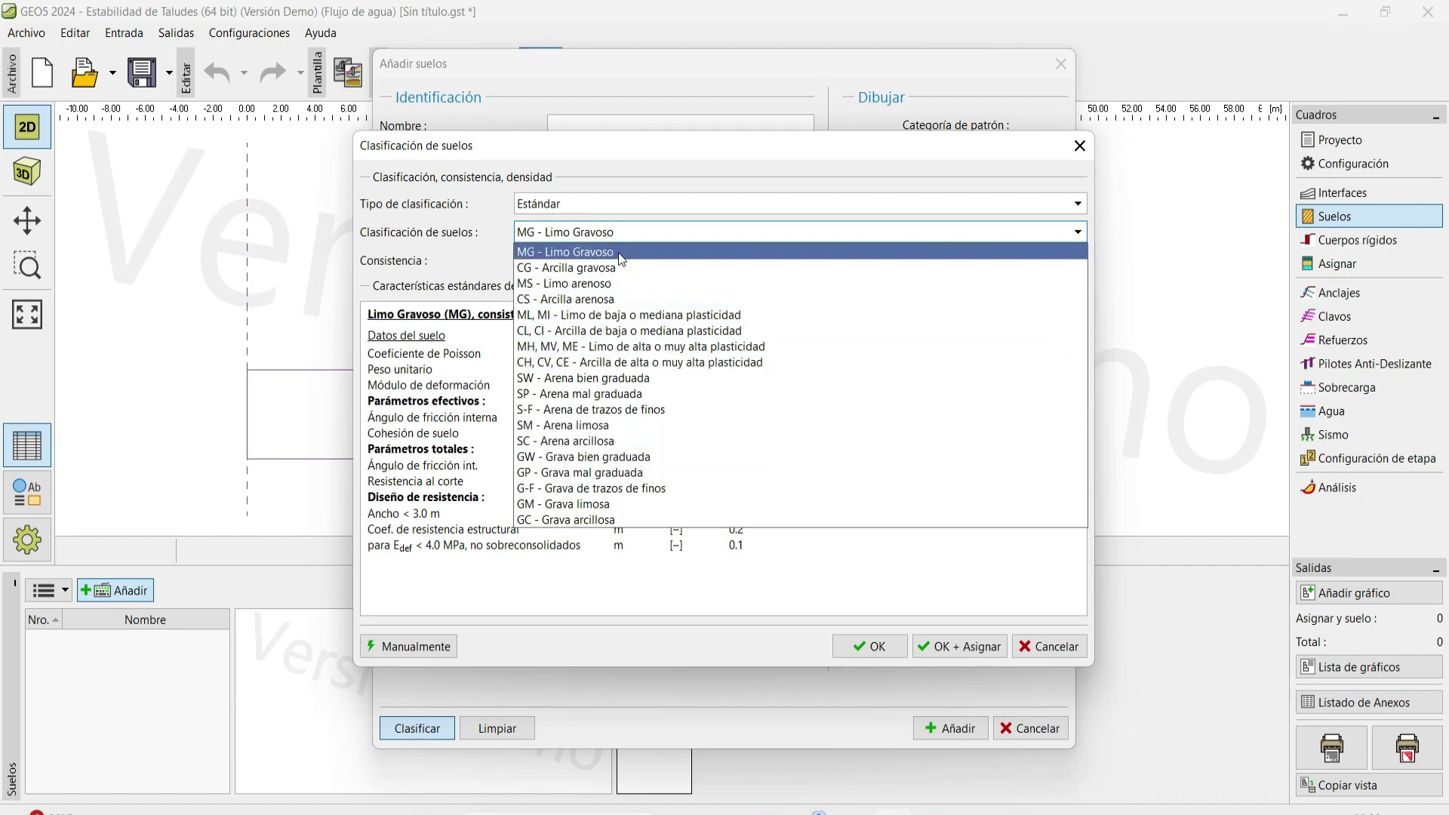
left_click(618, 298)
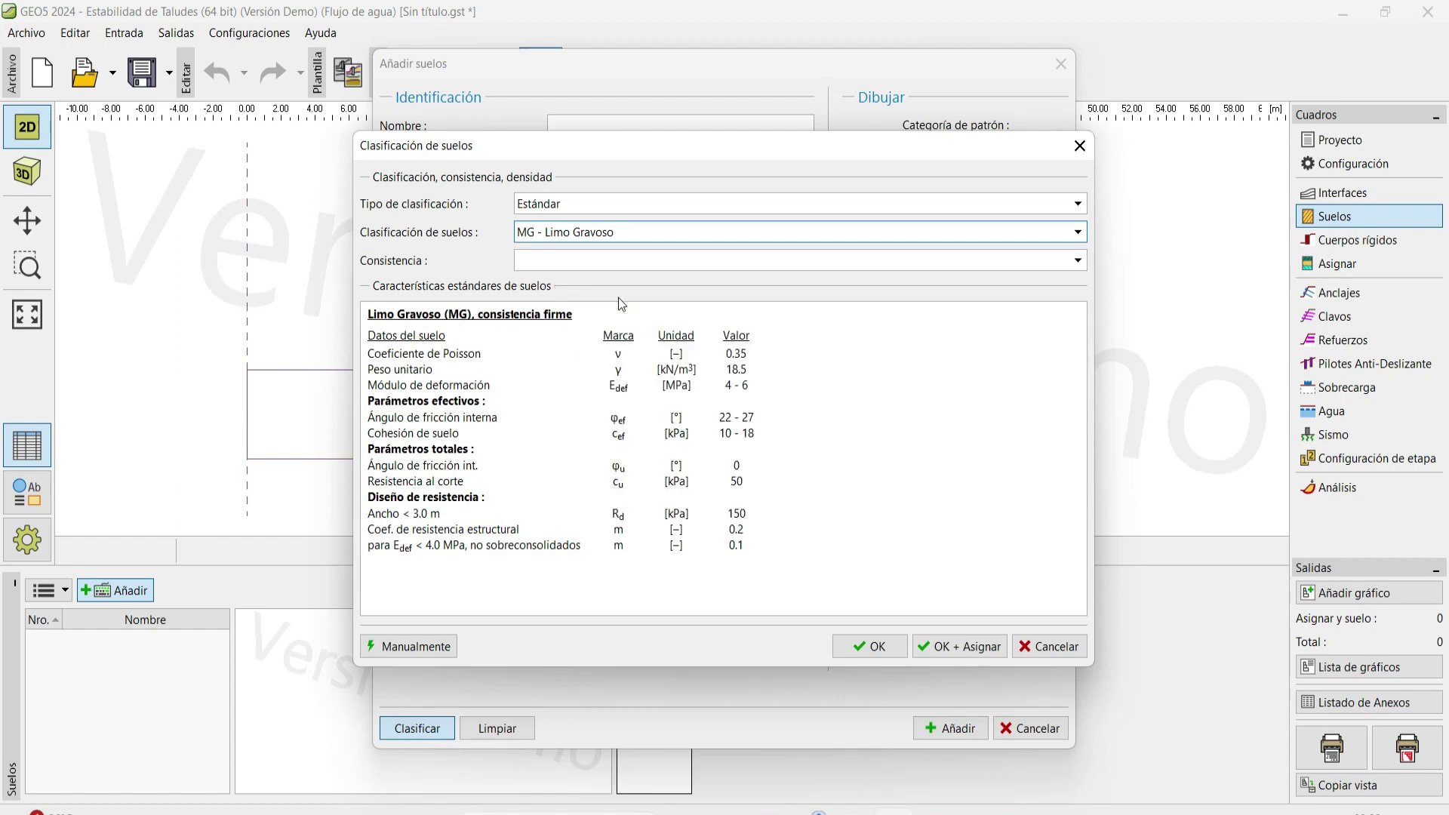
left_click(969, 653)
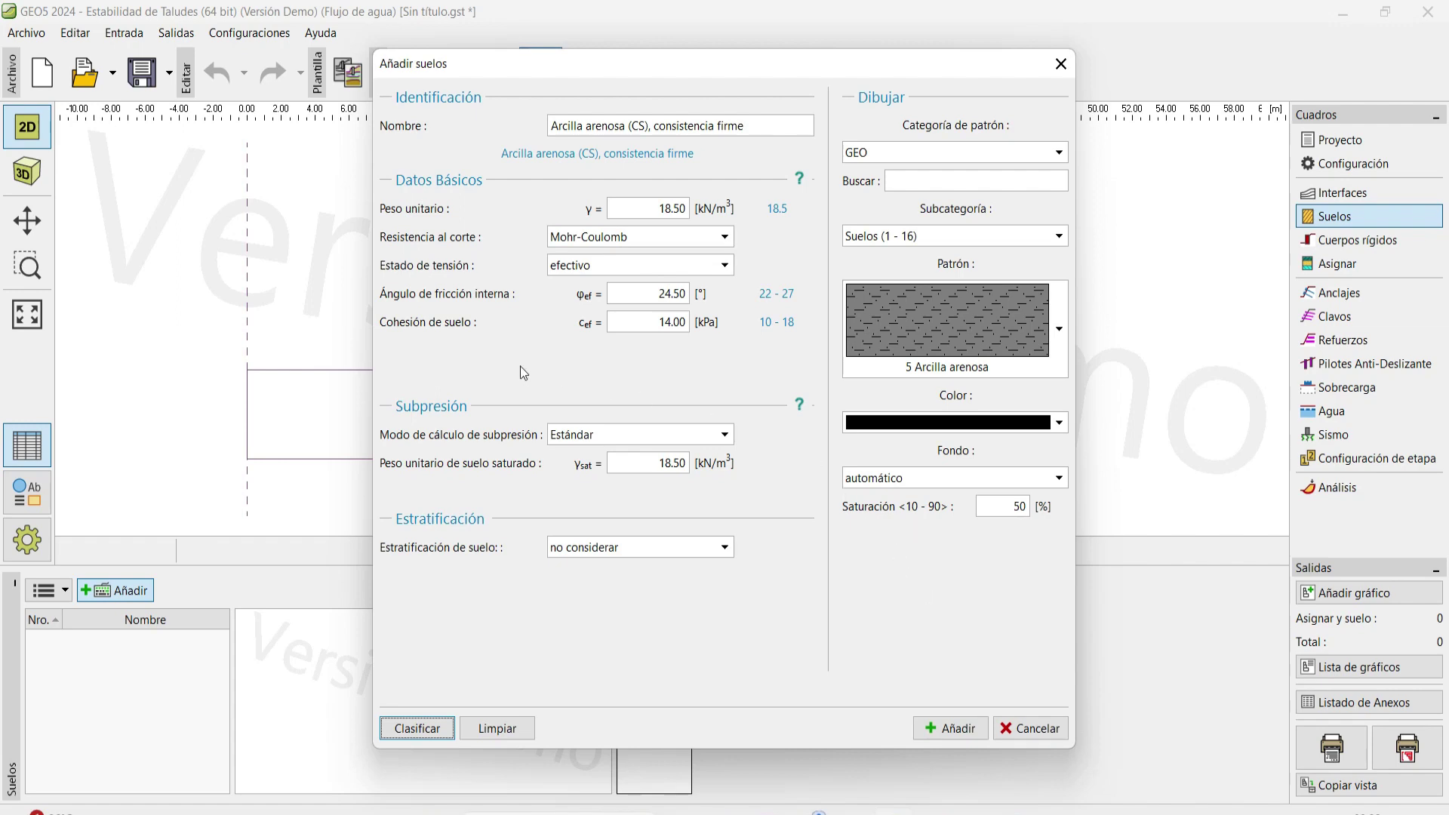
left_click(926, 730)
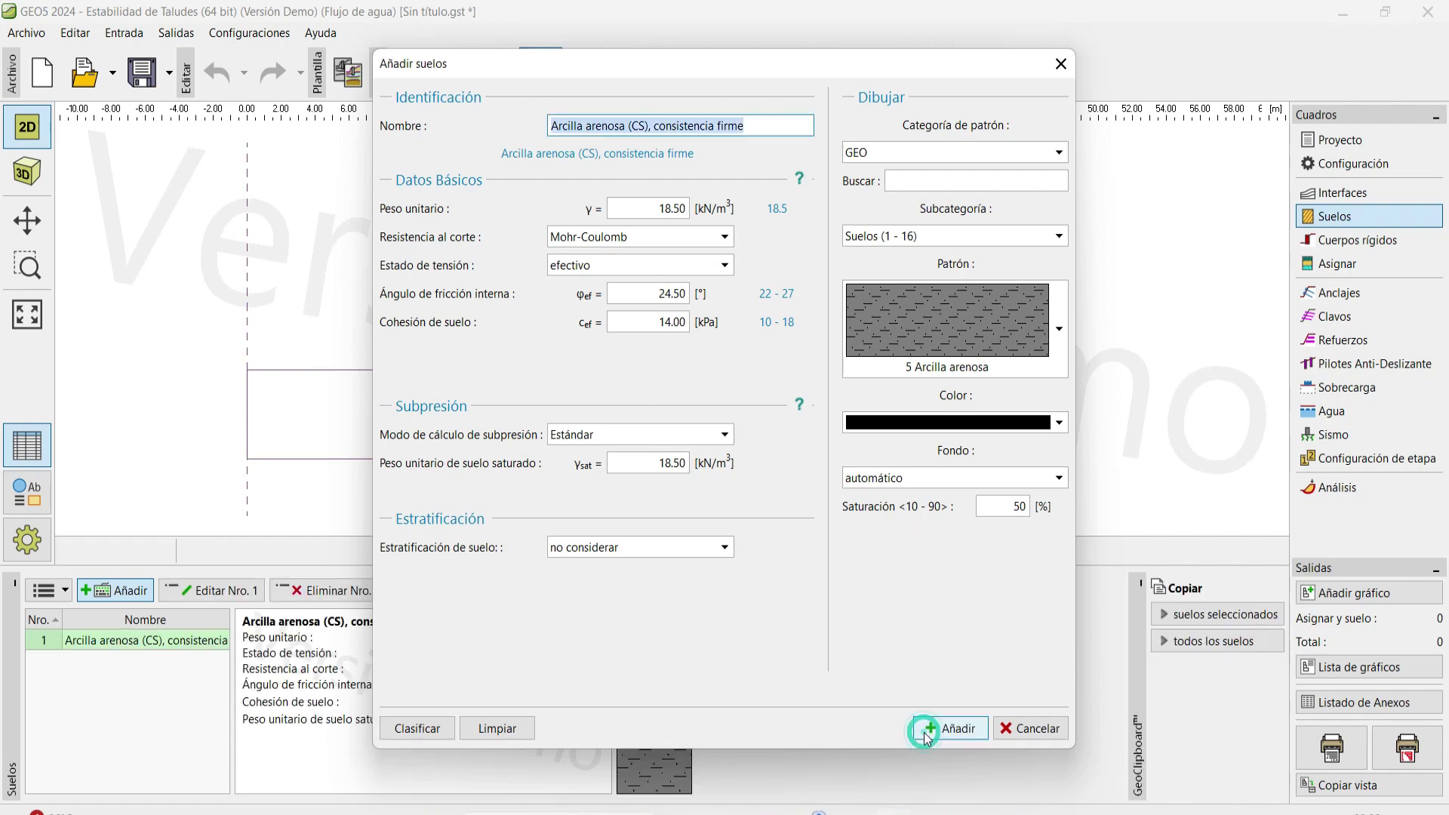
left_click(1061, 64)
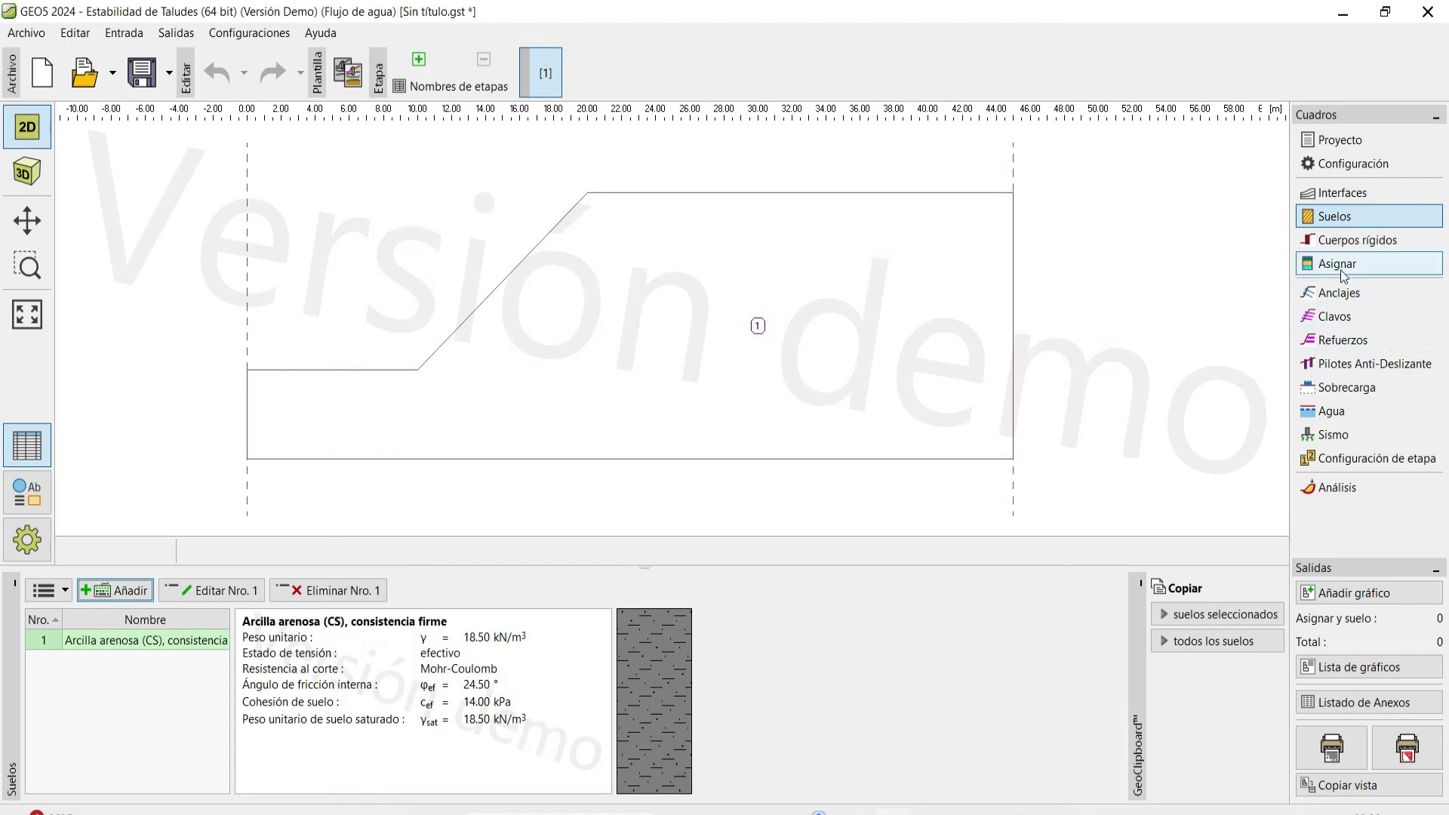
left_click(1340, 270)
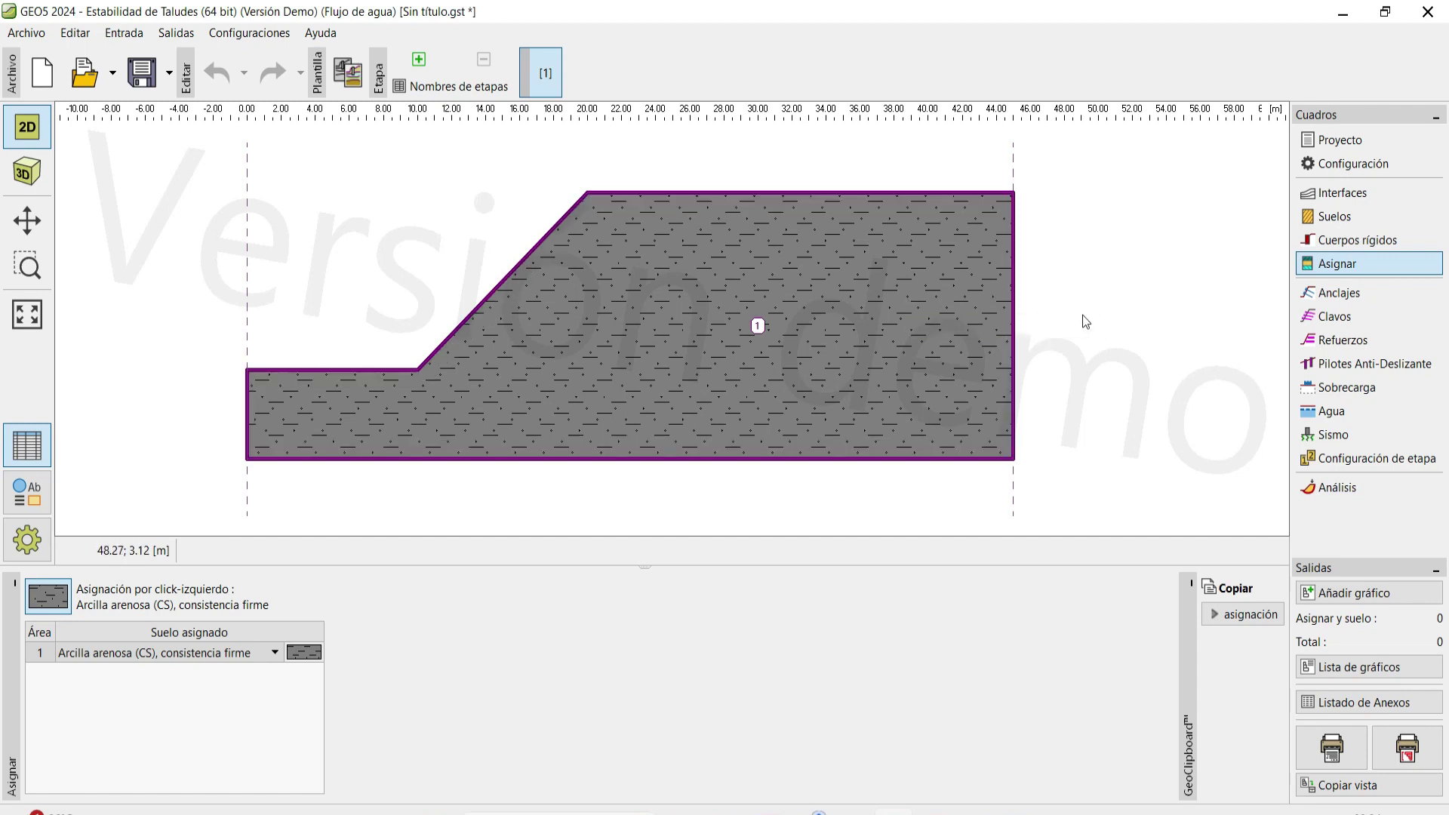
Draw a circular slip surface of about 15.2 m radius from the slope toe to behind the crest and run the standard Bishop analysis.
left_click(1319, 488)
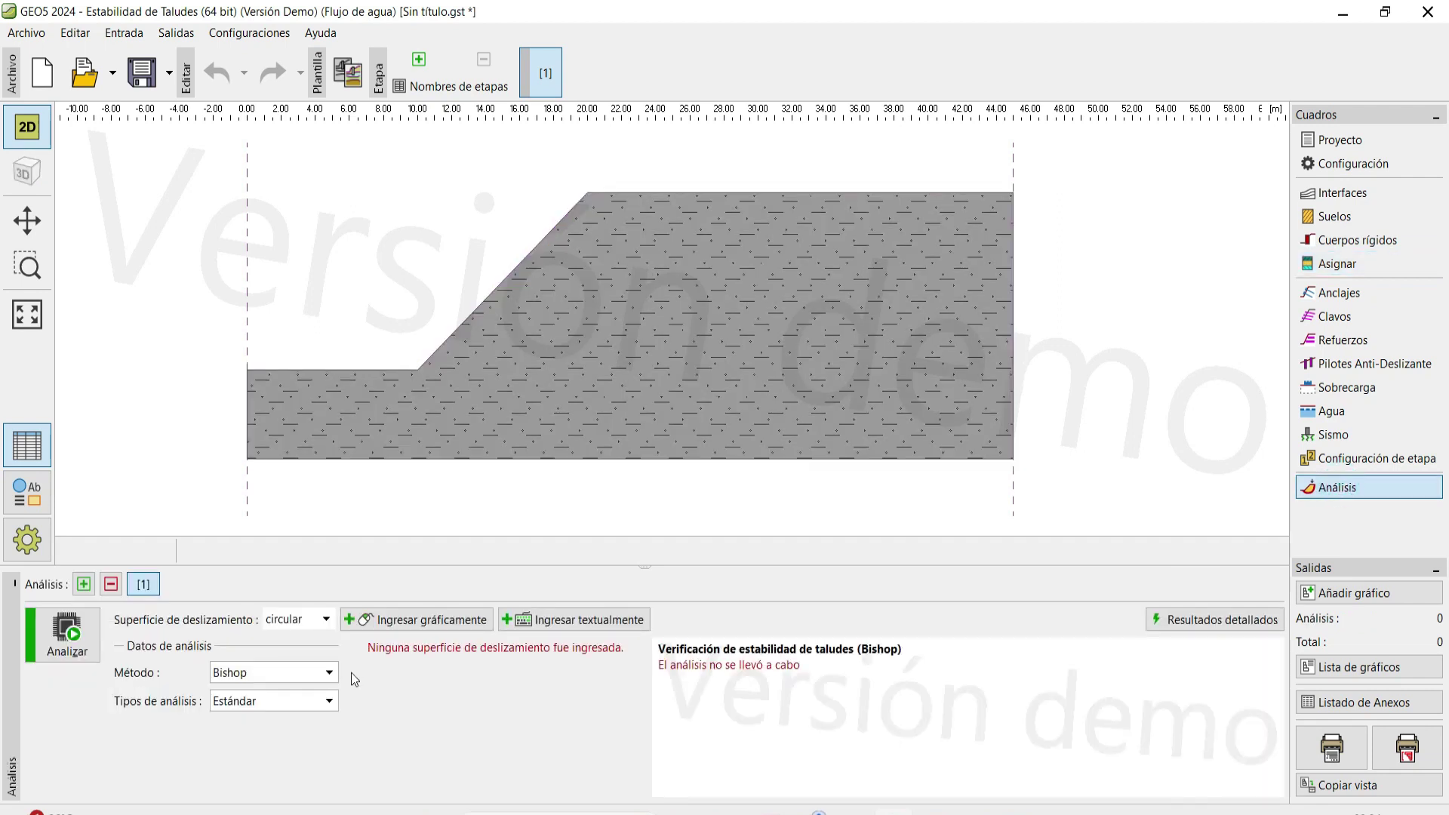
left_click(375, 626)
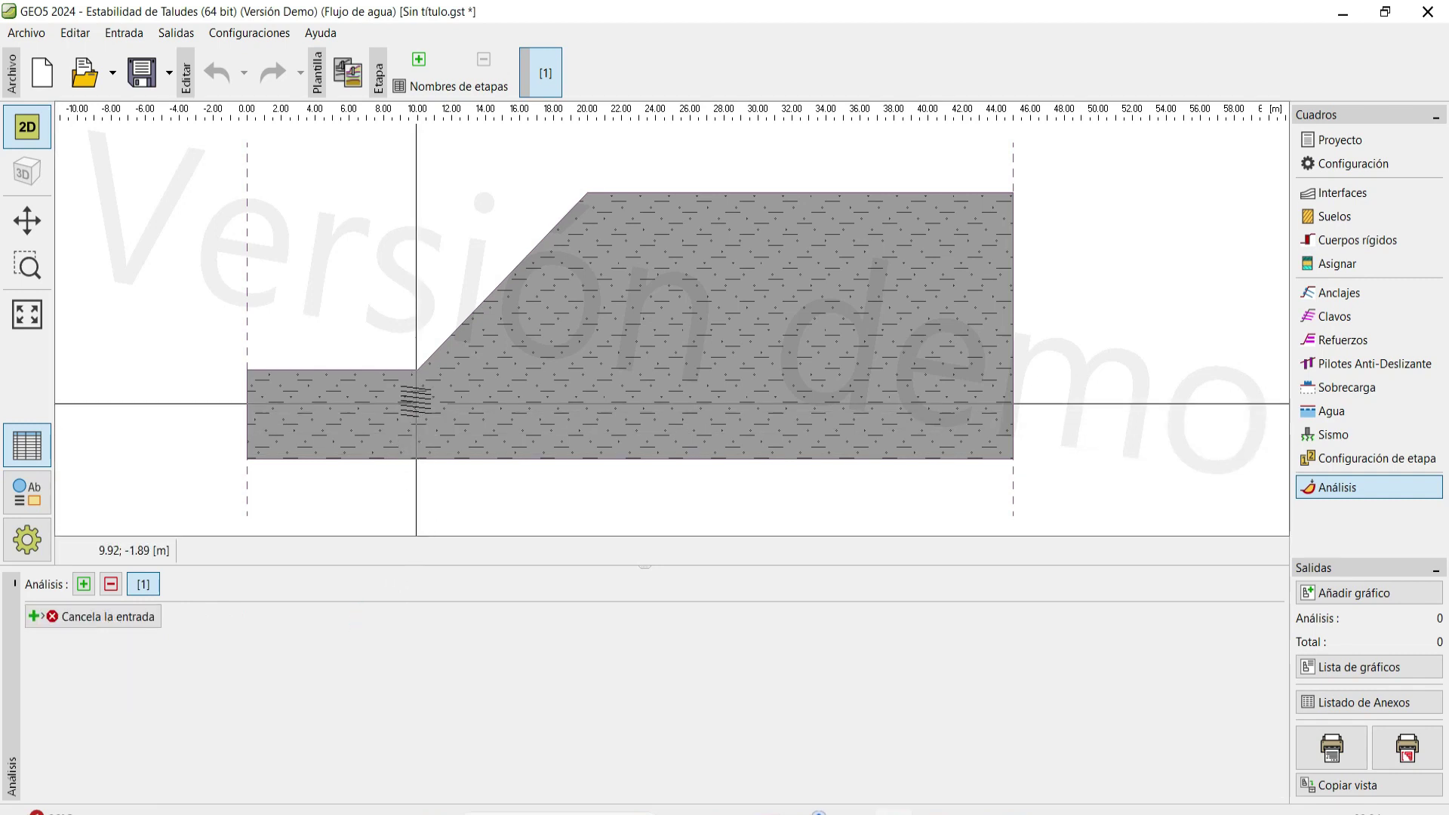
left_click(416, 370)
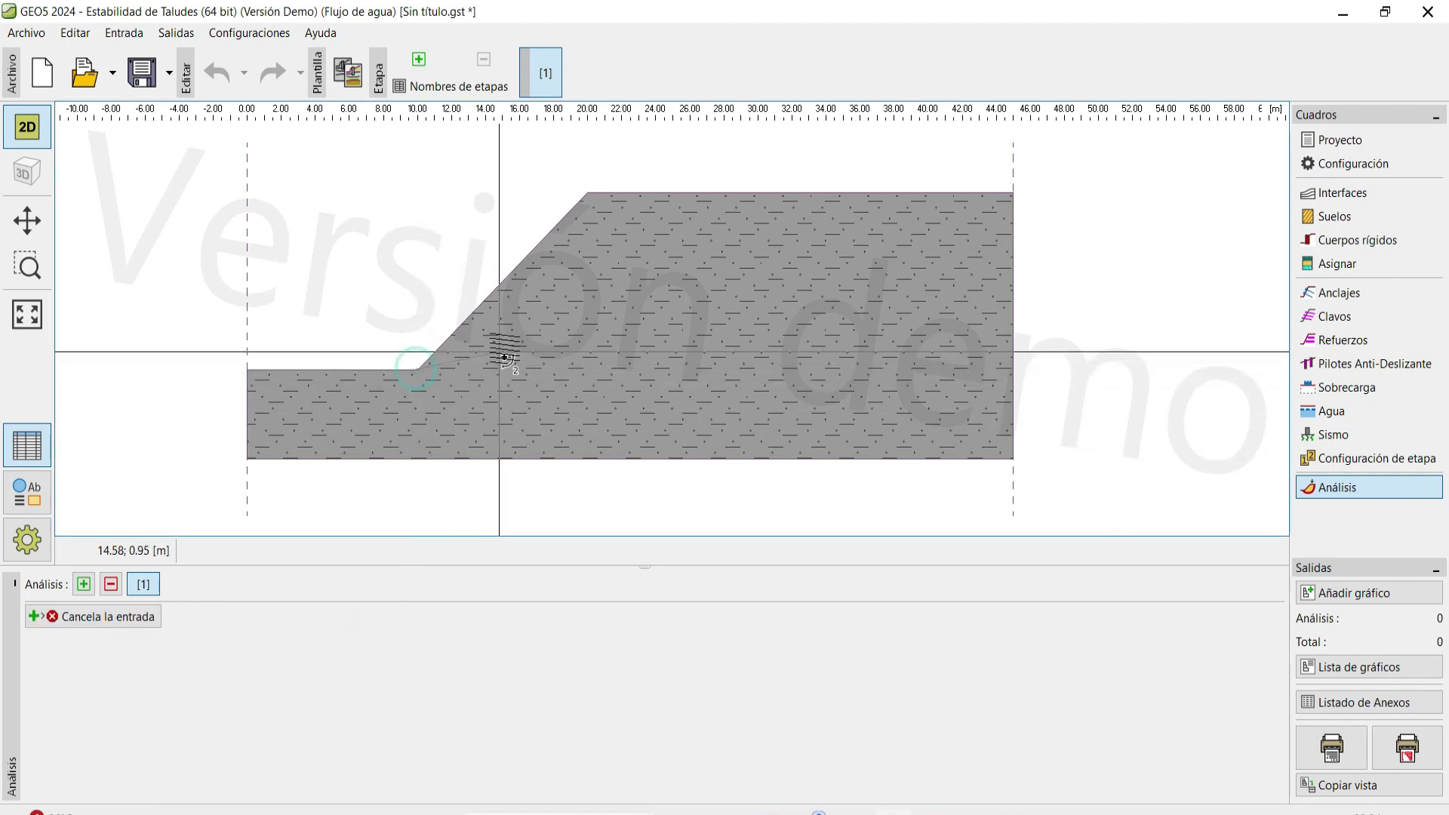
left_click(664, 192)
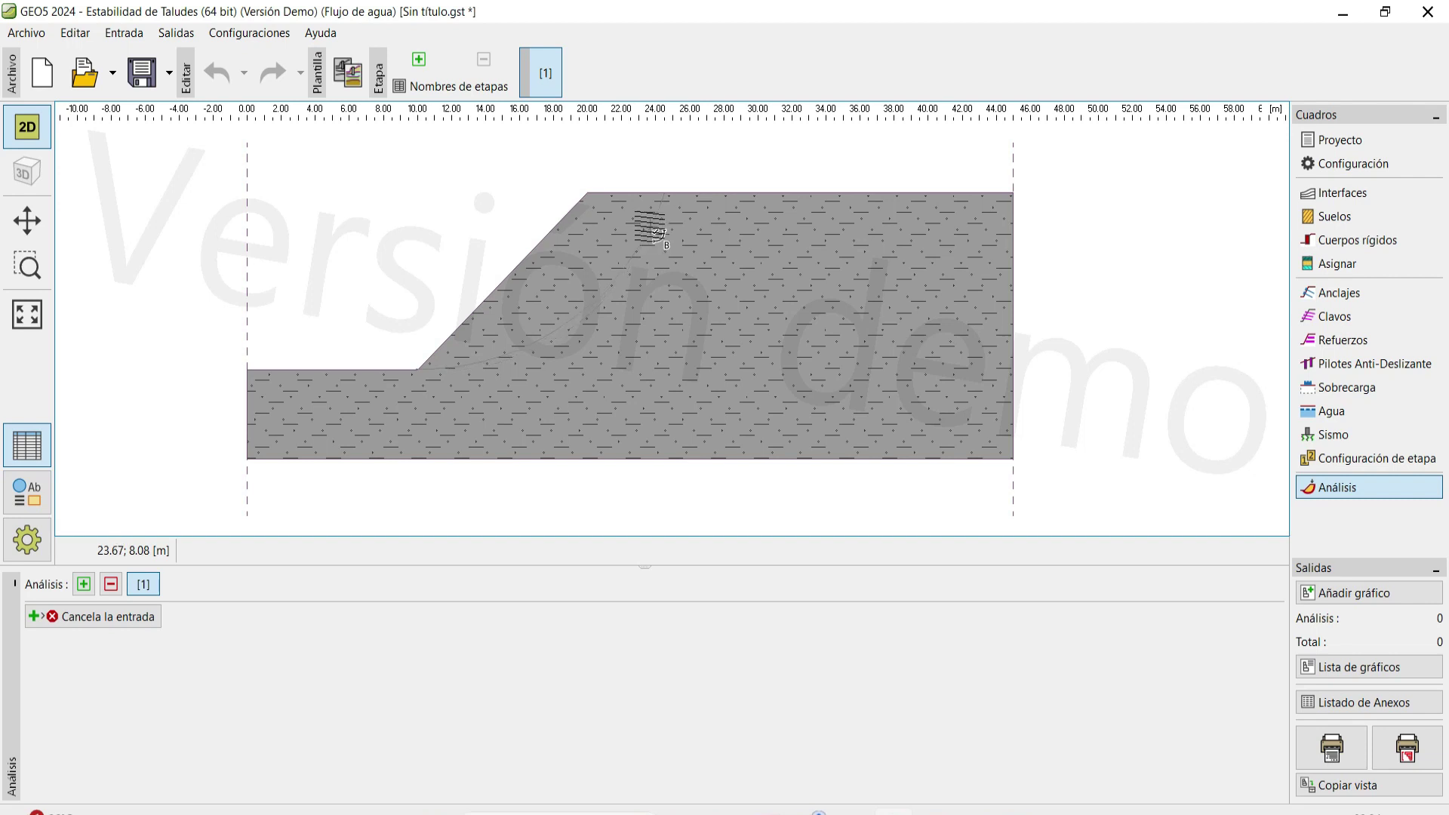
left_click(650, 226)
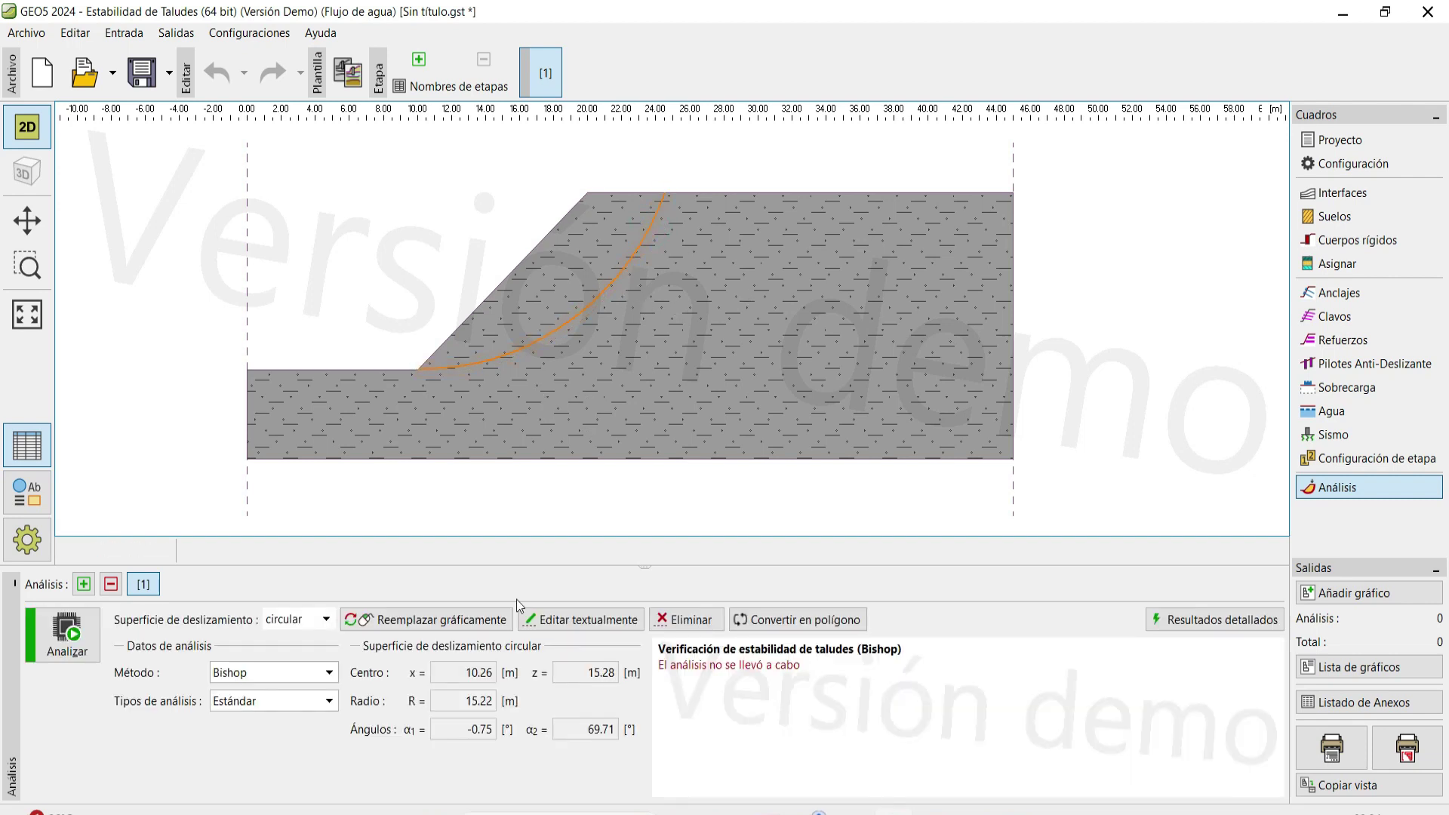
left_click(54, 654)
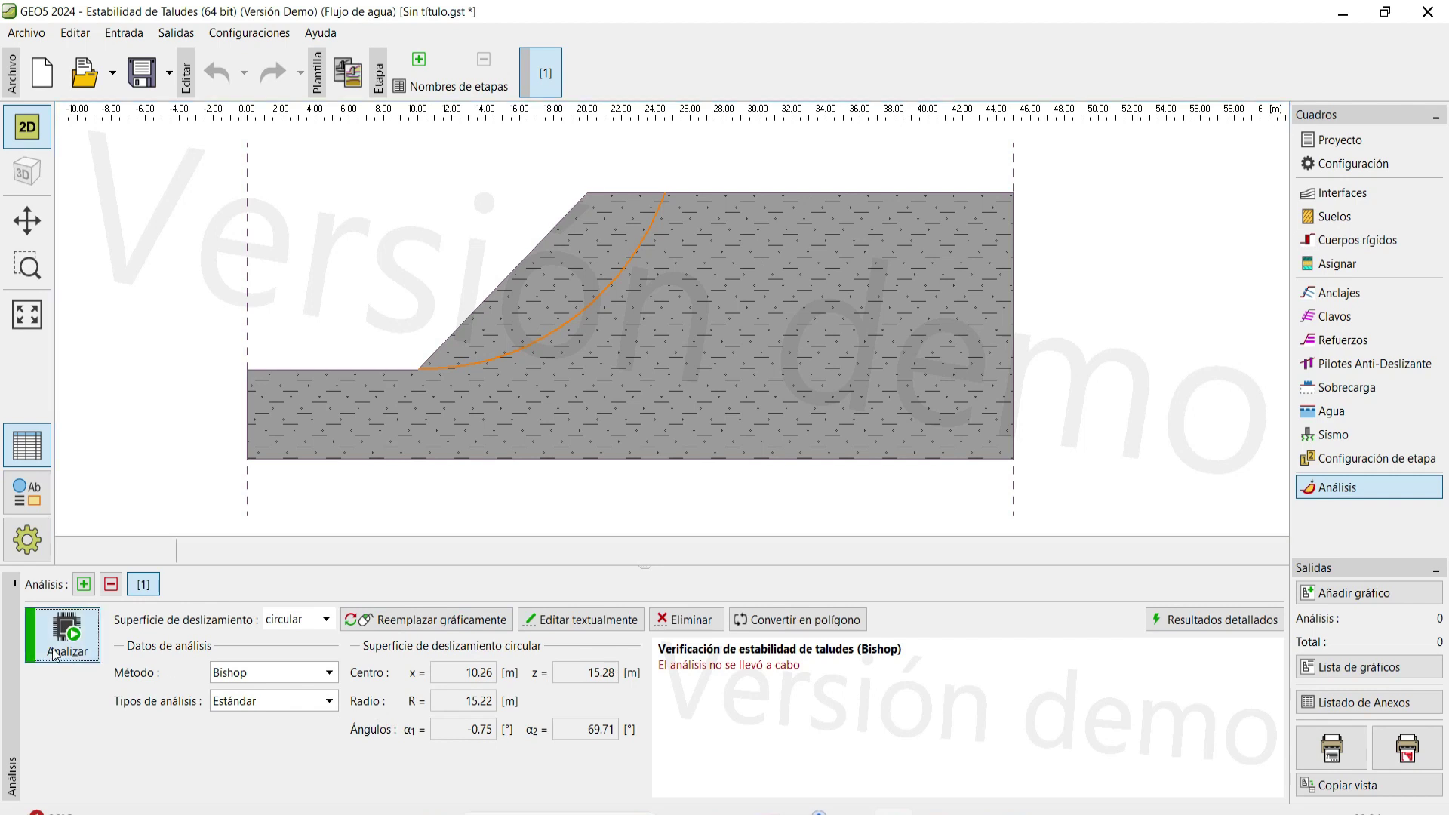
Define a new permanent strip surcharge on the terrain with its origin at x = 20 m and a length of 15 m.
left_click(872, 574)
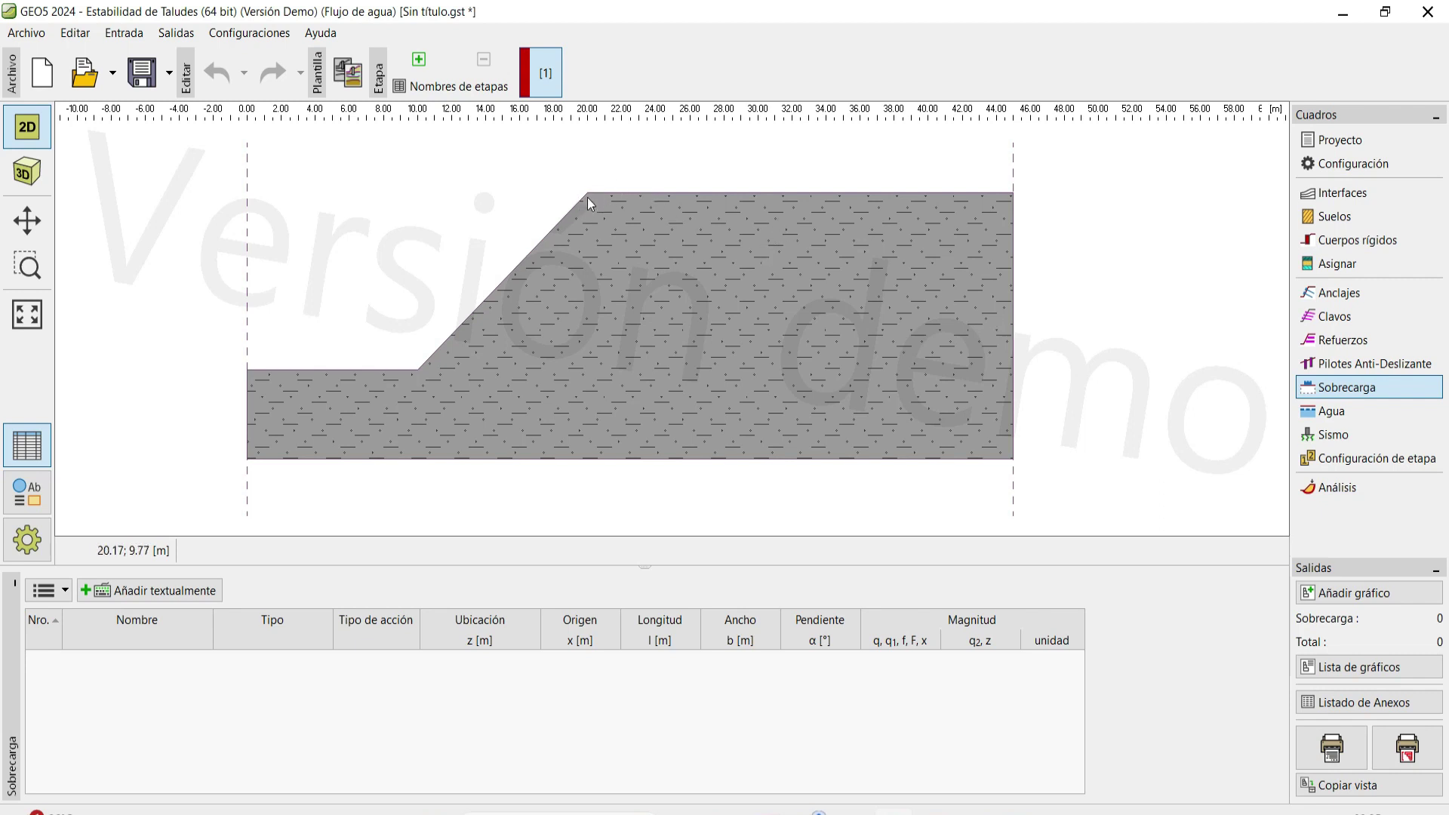
left_click(1344, 390)
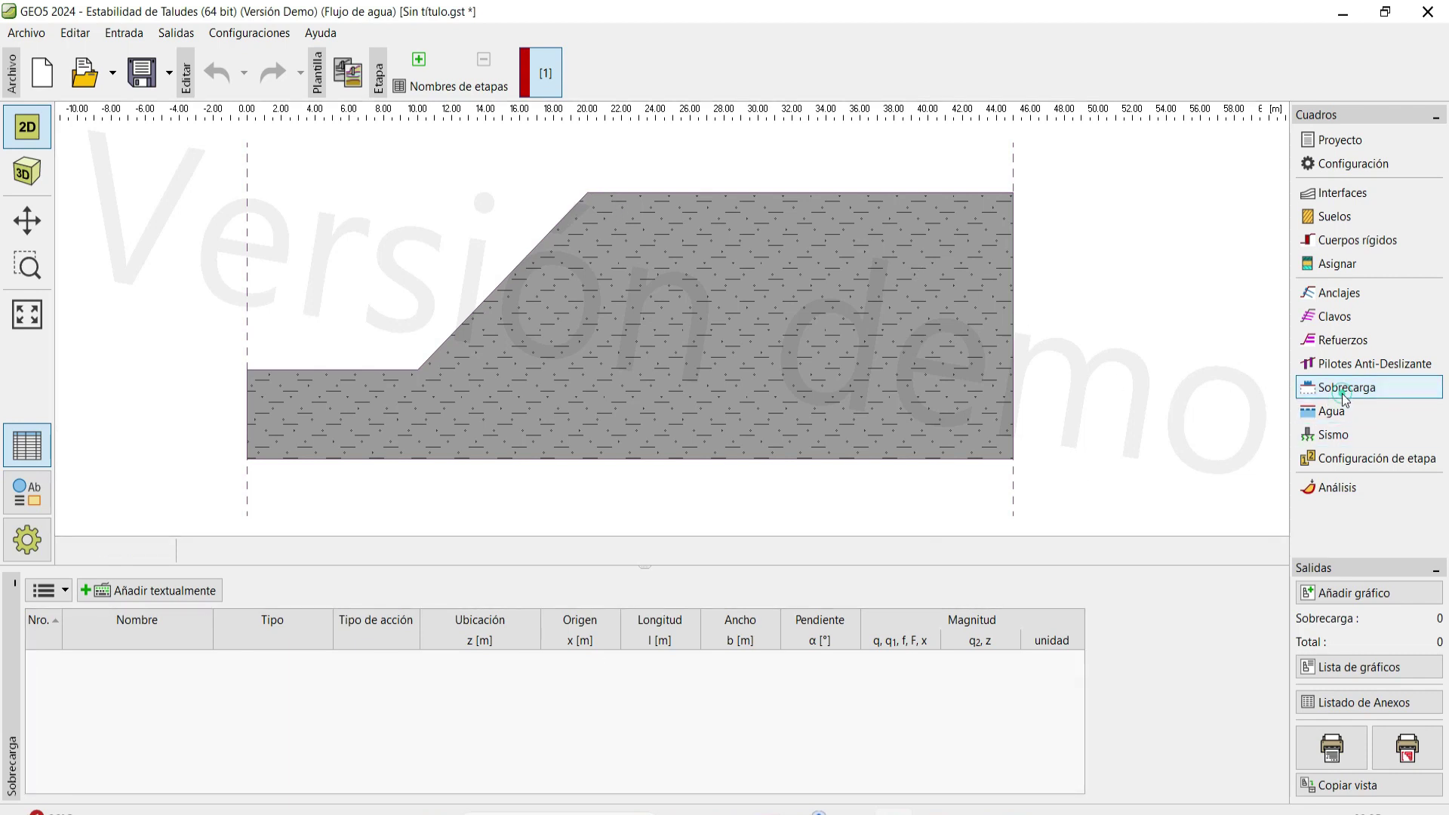
left_click(170, 592)
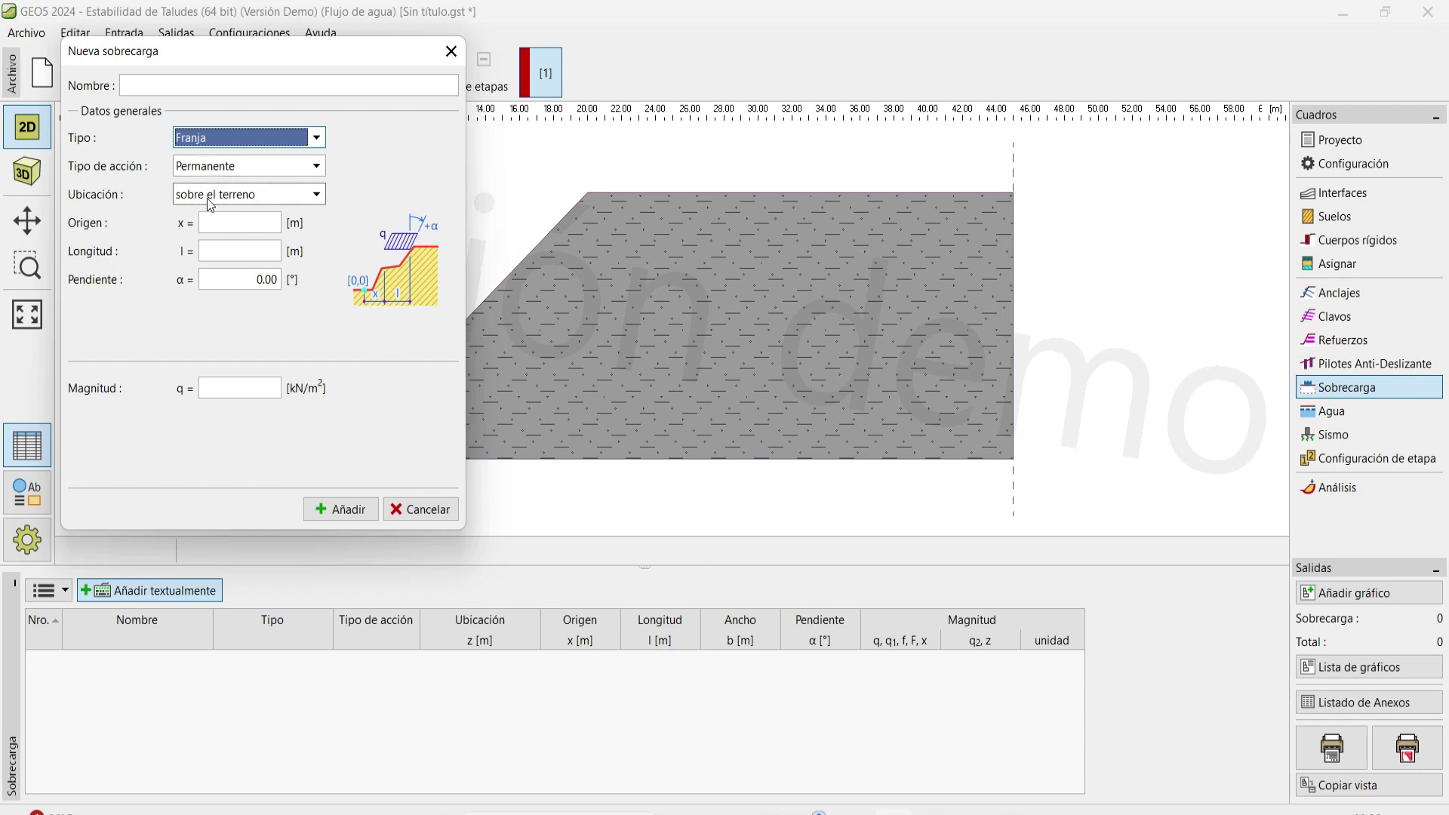
left_click(235, 228)
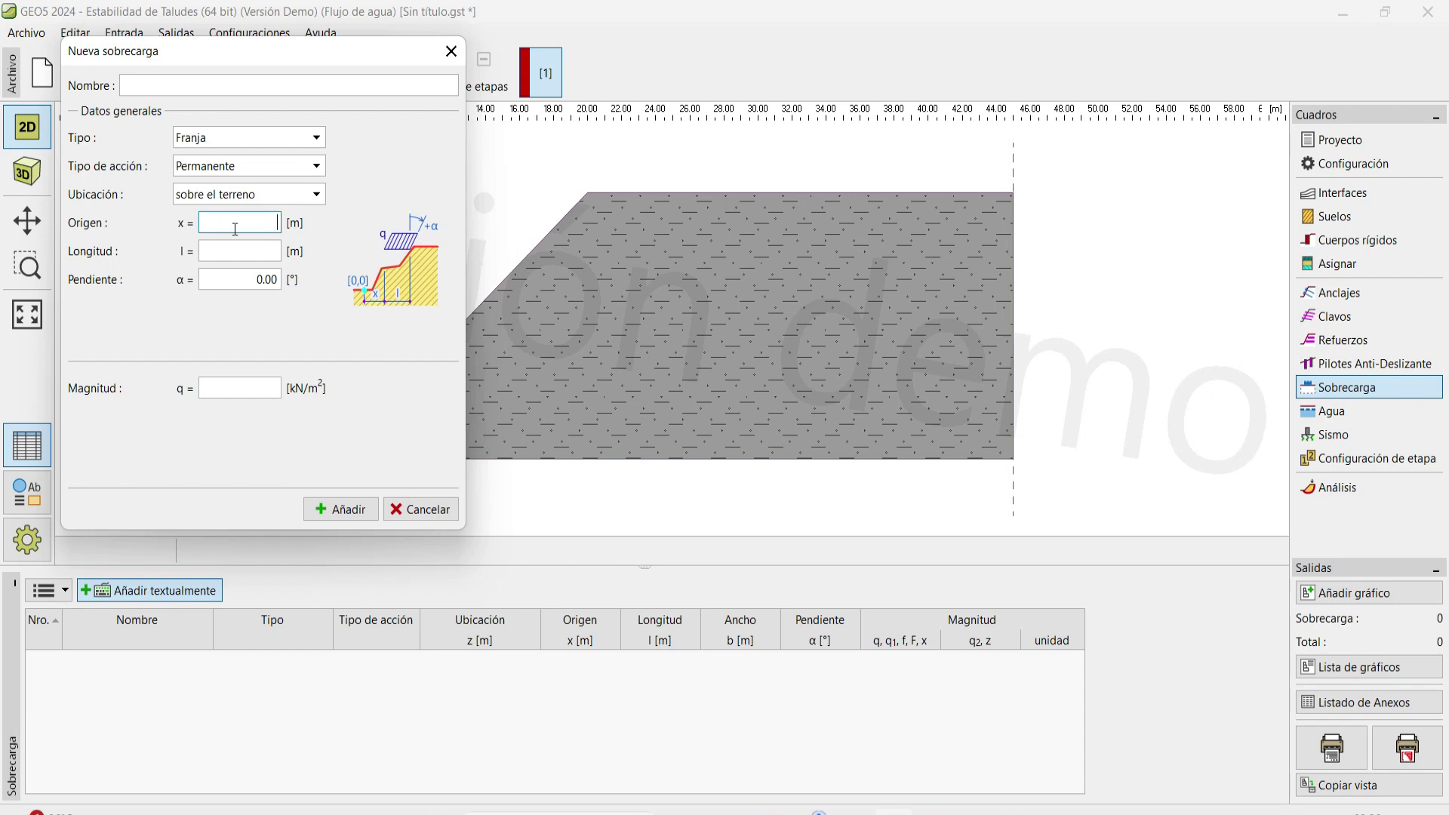
type("10")
key("BackSpace")
key("BackSpace")
type("20")
left_click(240, 253)
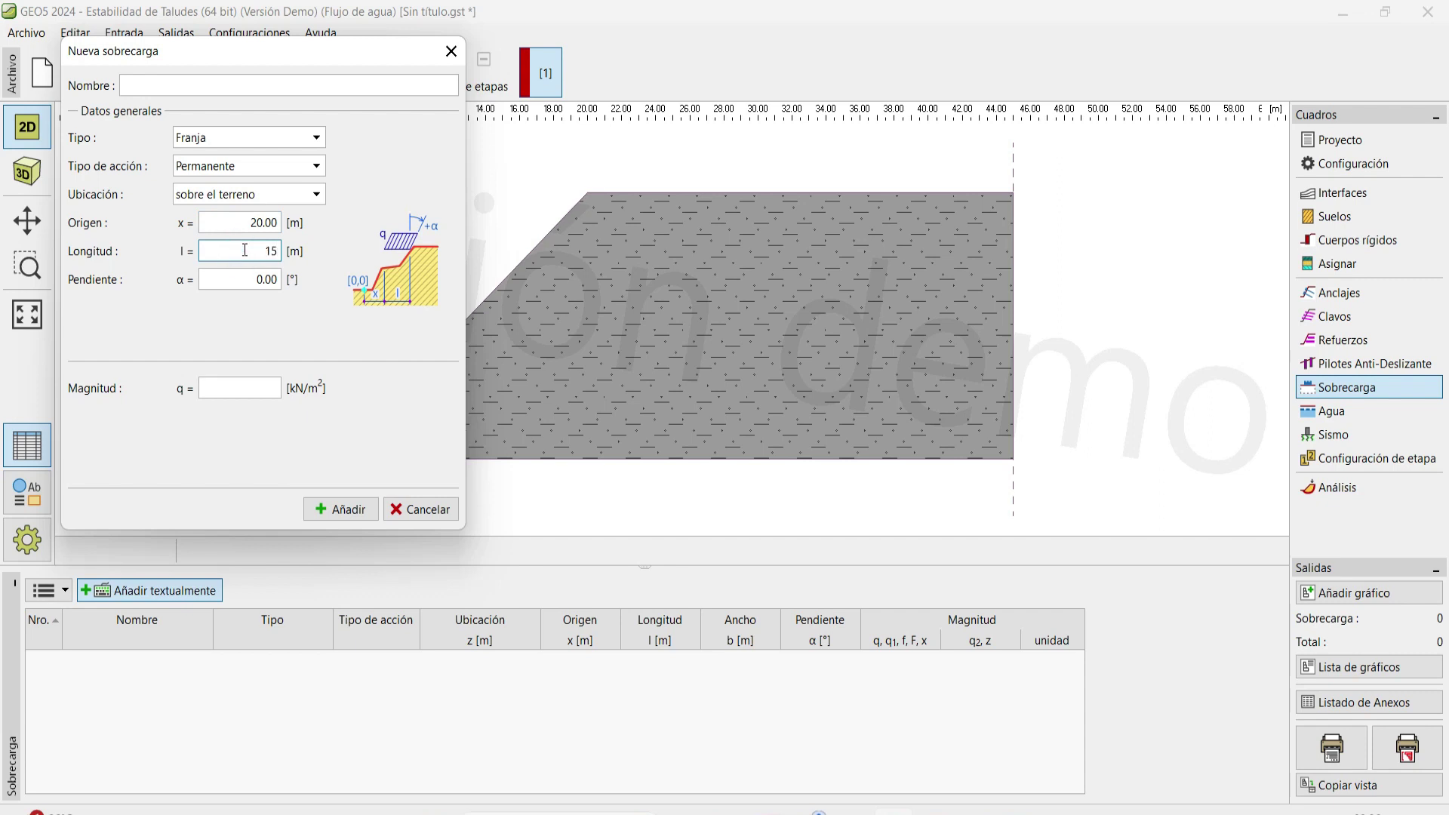
type("15")
Set the surcharge magnitude to 500 kN/m² and add it to the model.
left_click(241, 389)
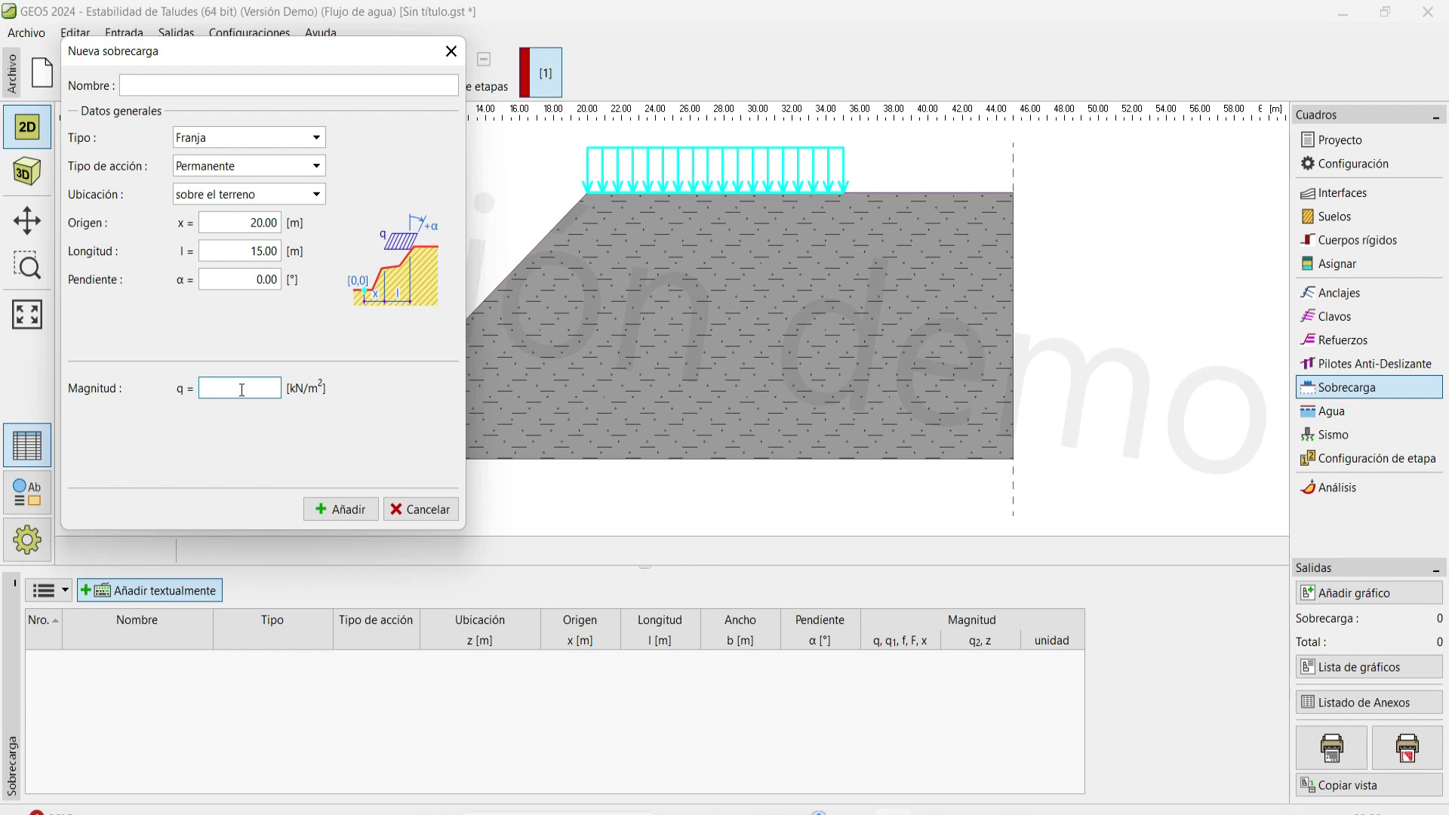
type("500")
left_click(328, 509)
left_click(451, 50)
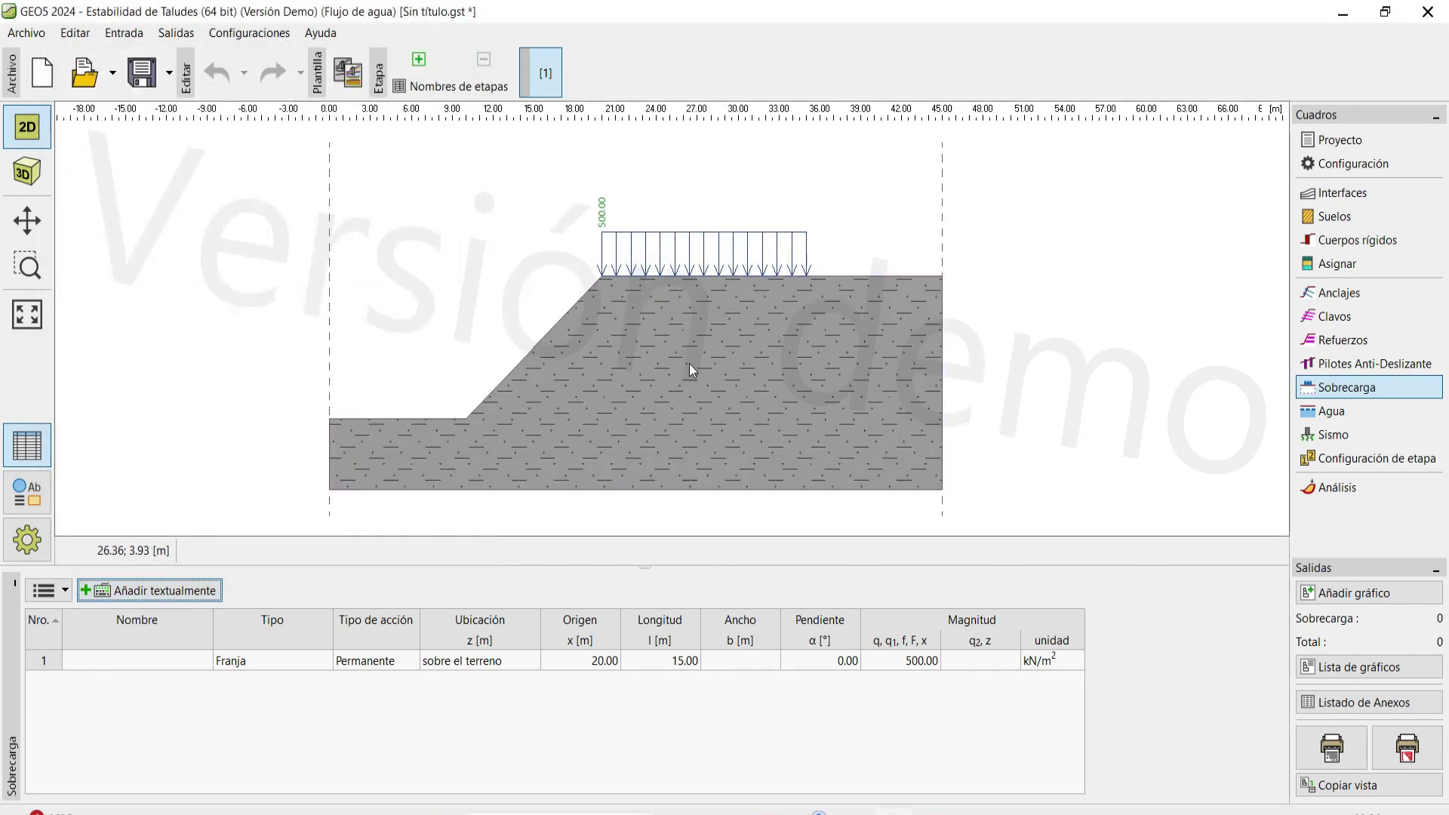
Run the Bishop analysis of the surcharged slope with the circular slip surface in optimization mode.
left_click(1359, 489)
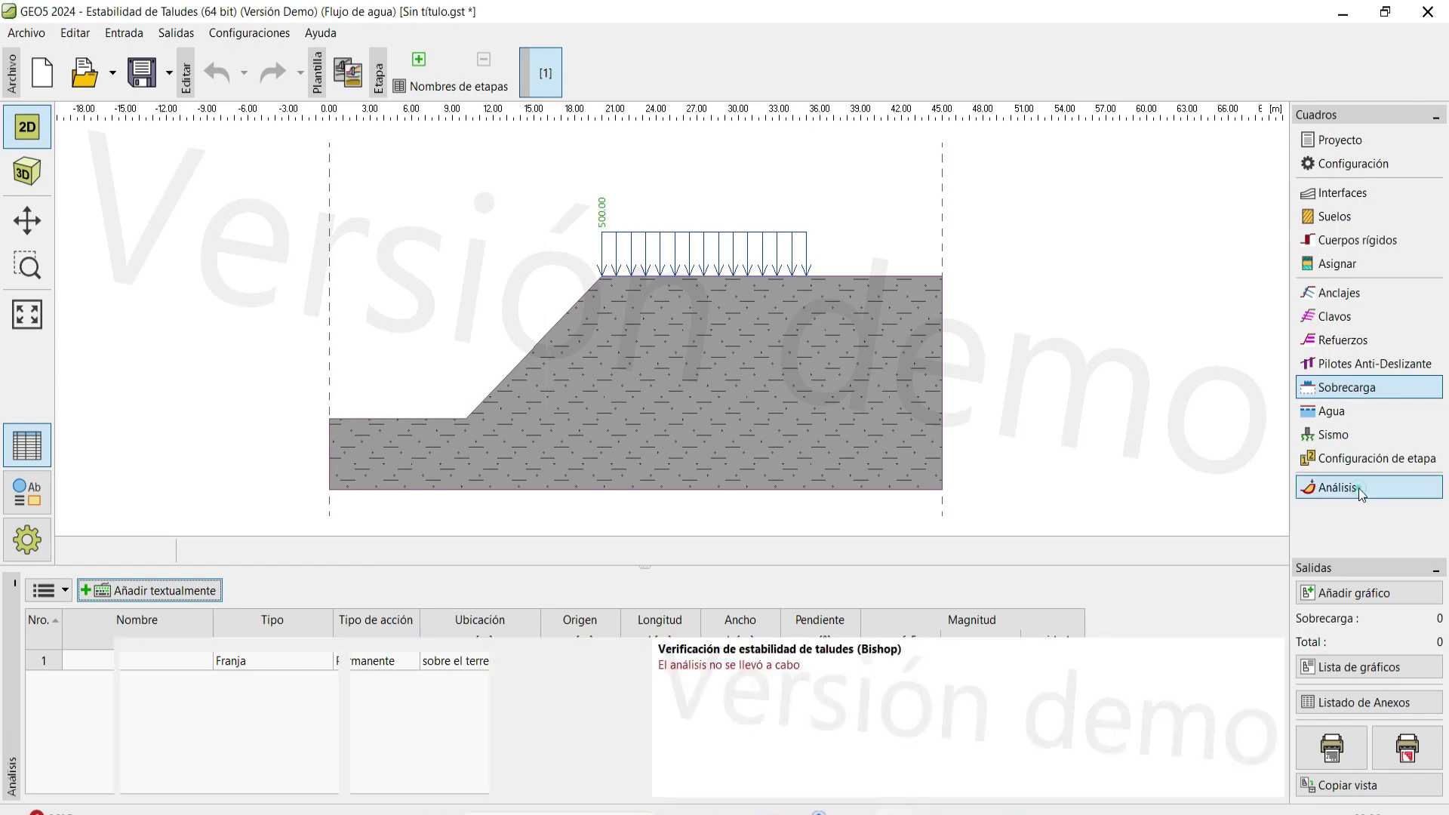
left_click(52, 642)
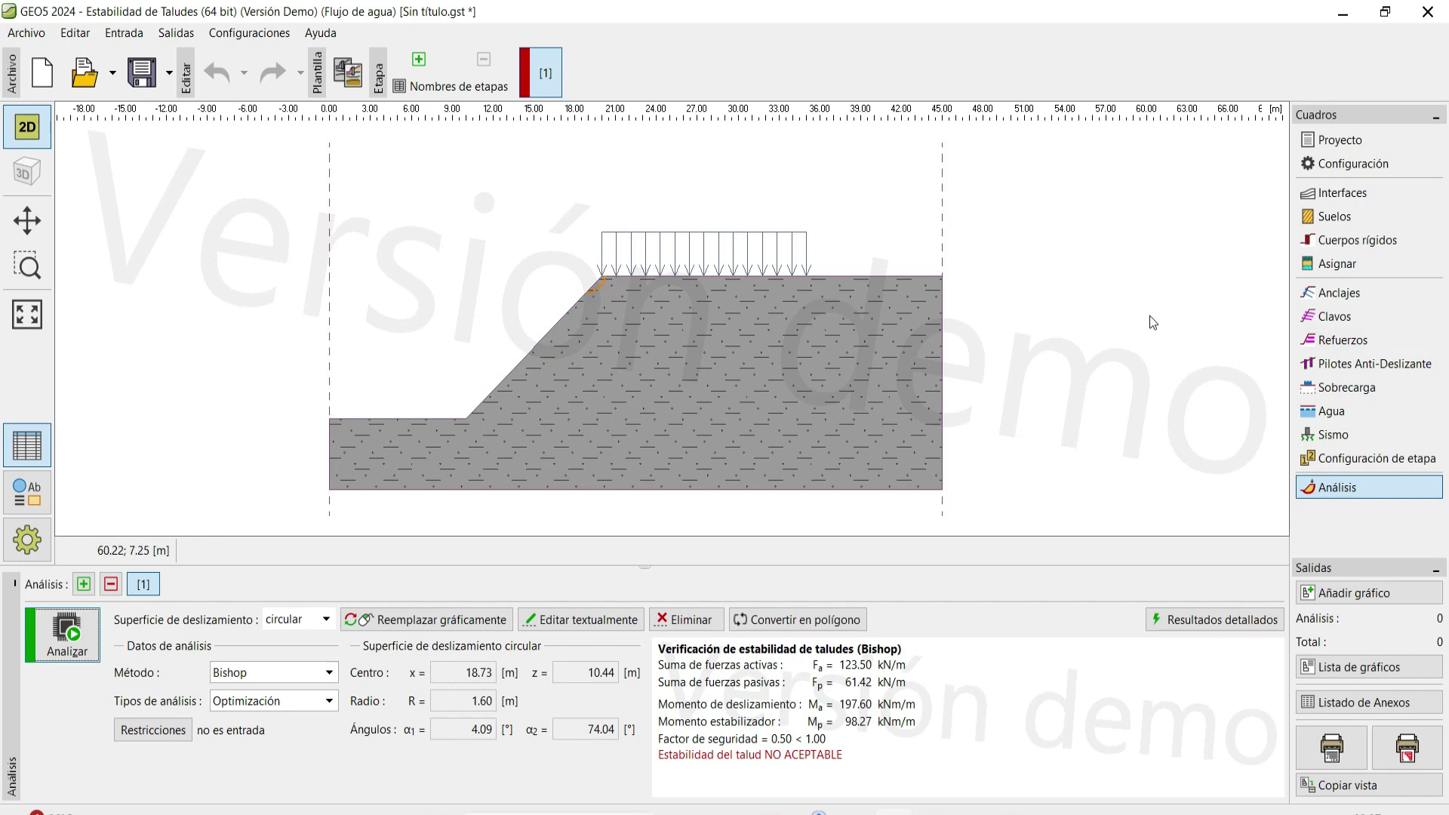
Place a vertical anti-slide pile about 11.7 m long, starting on the slope face at about x = 17.2 m, z = 7.2 m.
left_click(1407, 367)
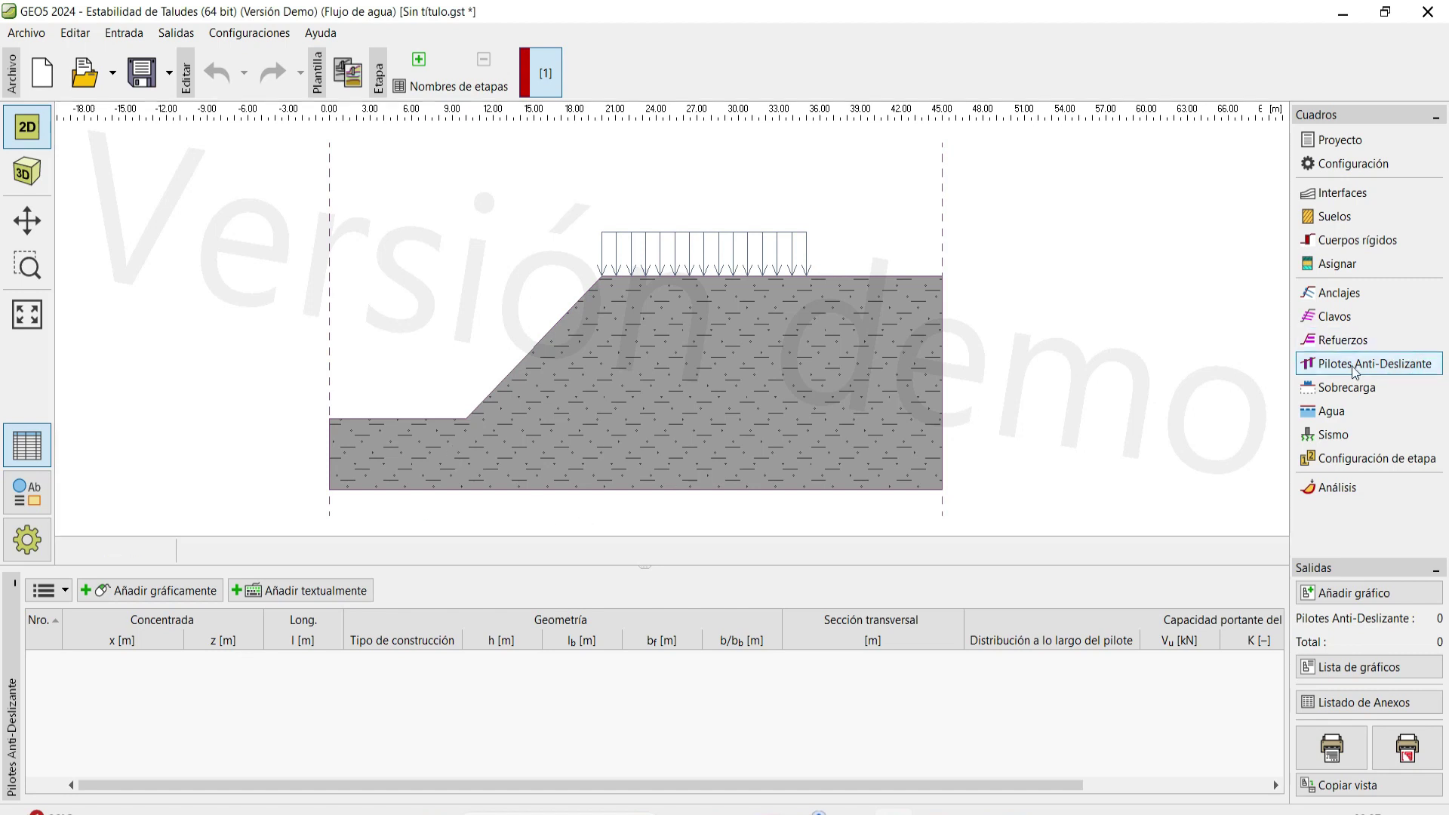
left_click(133, 597)
left_click(572, 317)
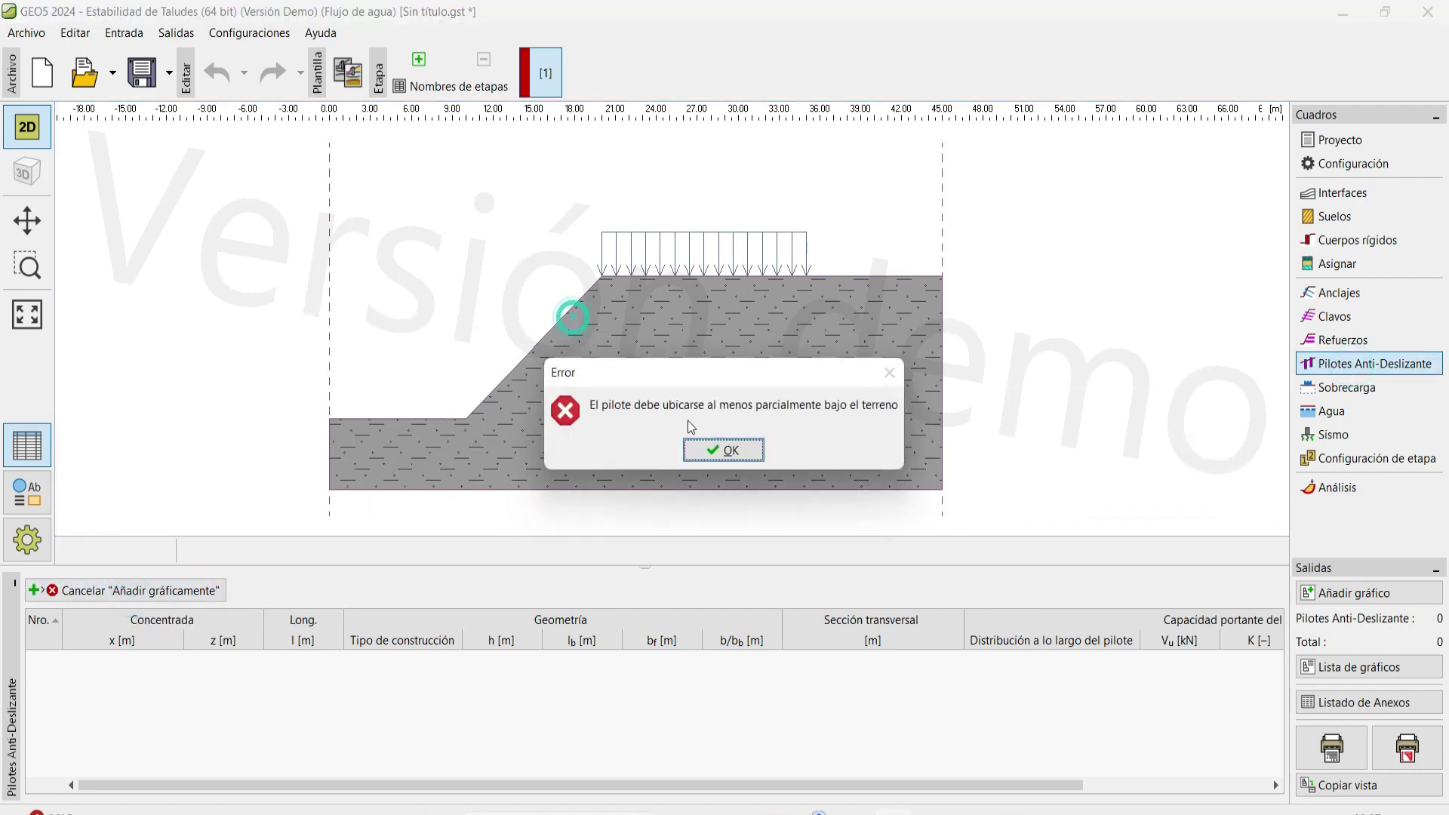
left_click(721, 449)
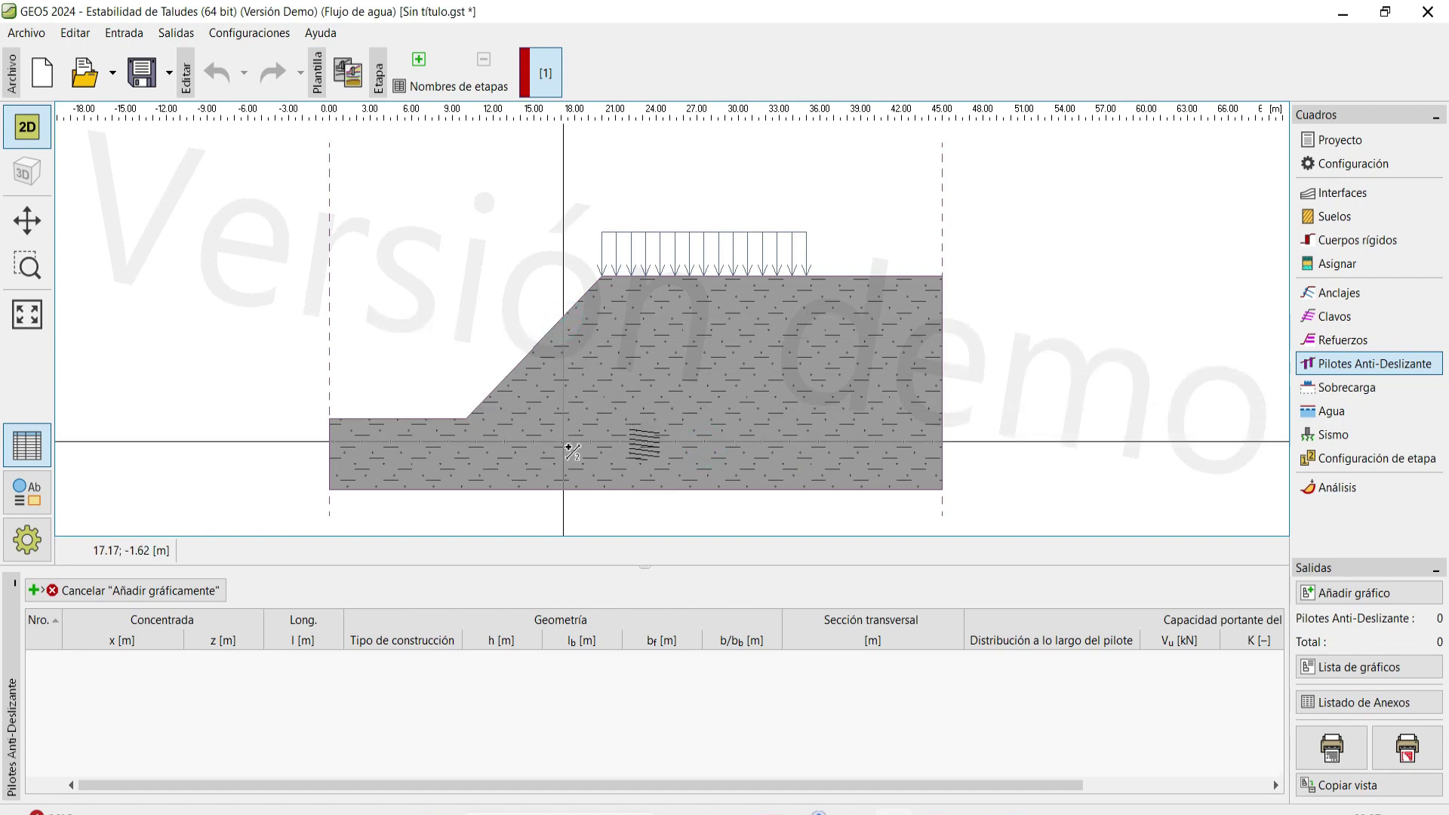
left_click(569, 487)
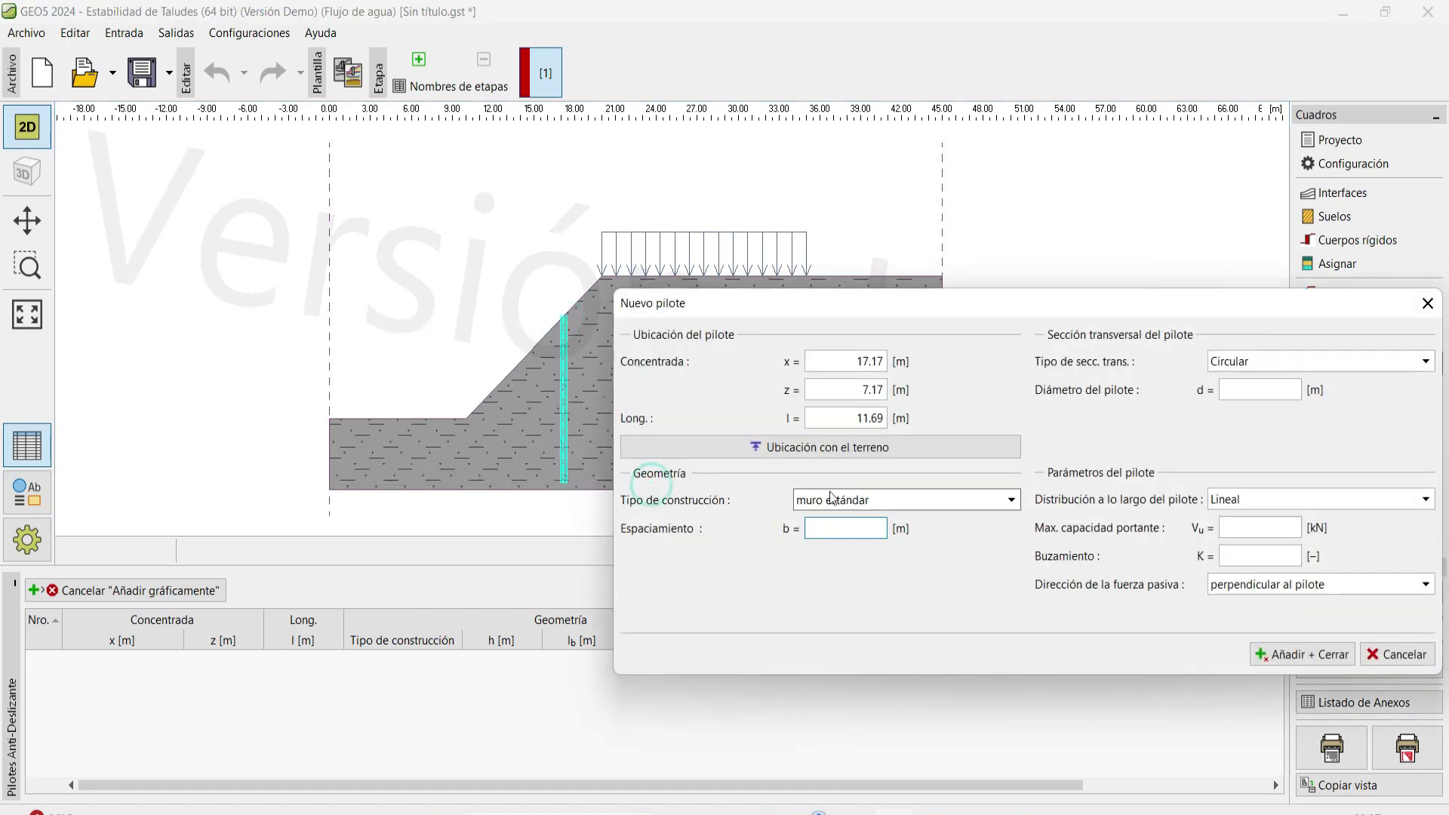
Give the circular anti-slide pile a diameter of 1 m and a spacing of 1 m.
left_click(1268, 397)
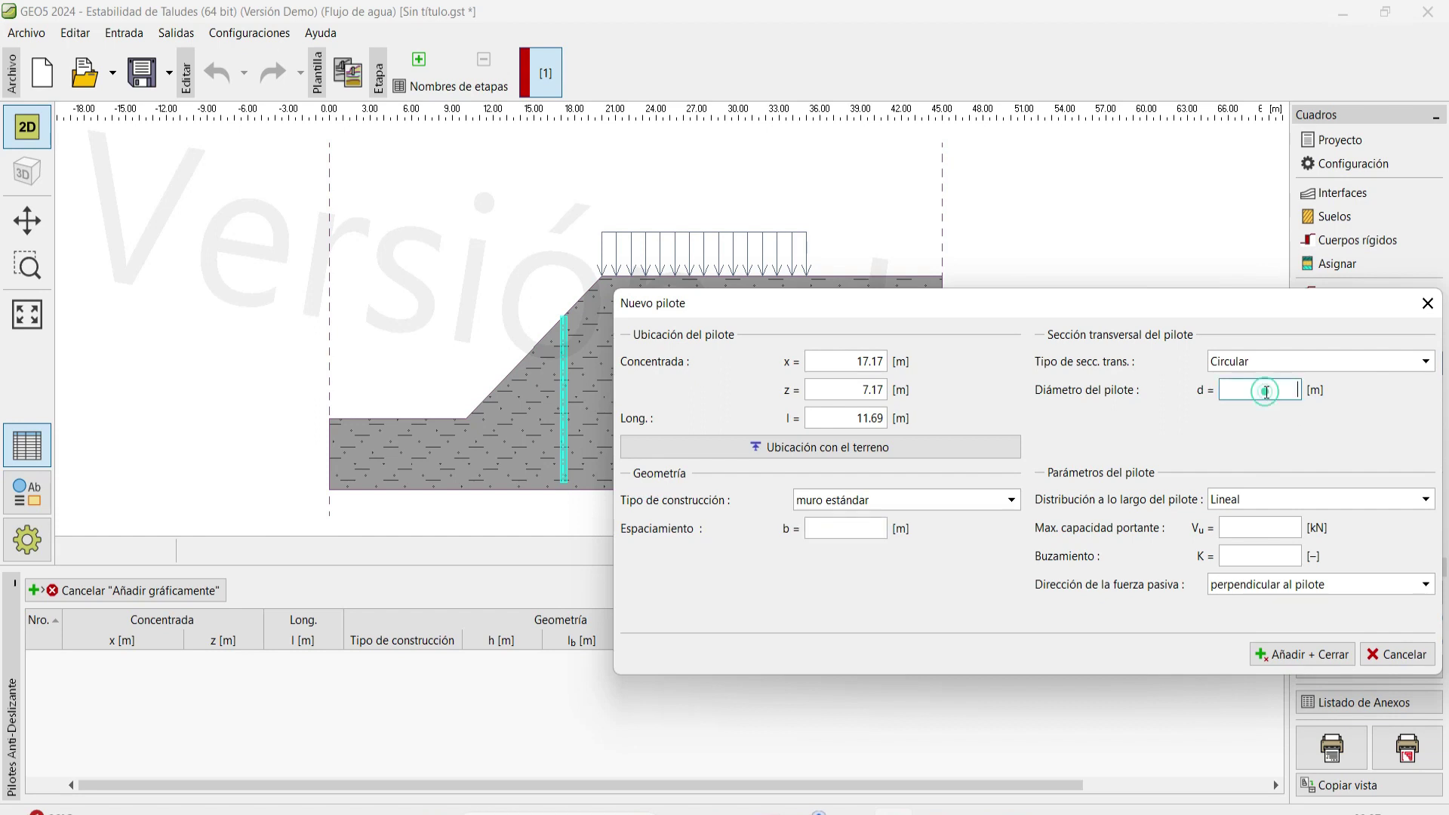
type("1")
left_click(823, 528)
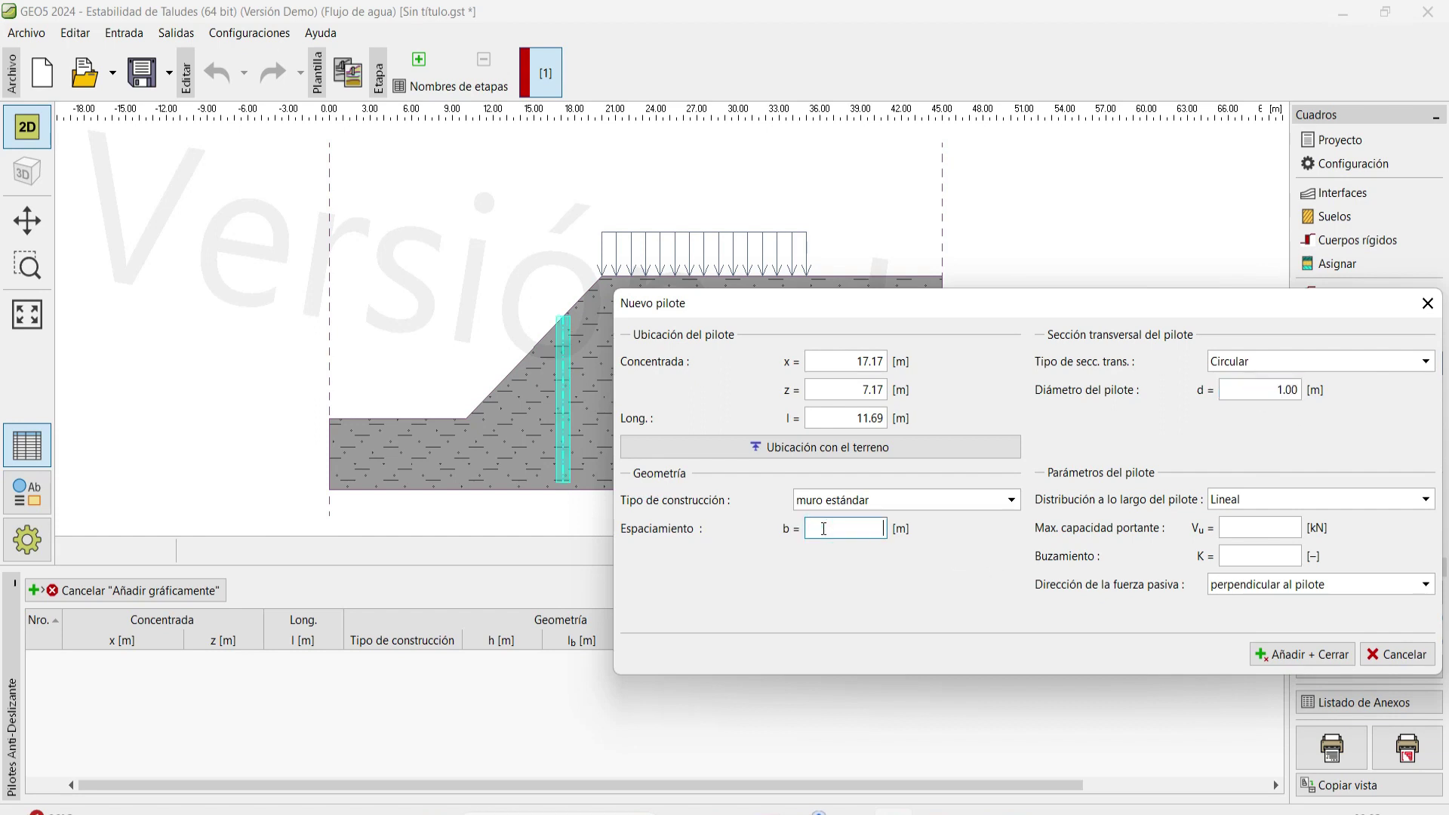
type("1")
Set the pile's maximum bearing capacity to 100 kN and its gradient K to 1, and add the pile.
left_click(1244, 531)
type("100")
left_click(1313, 655)
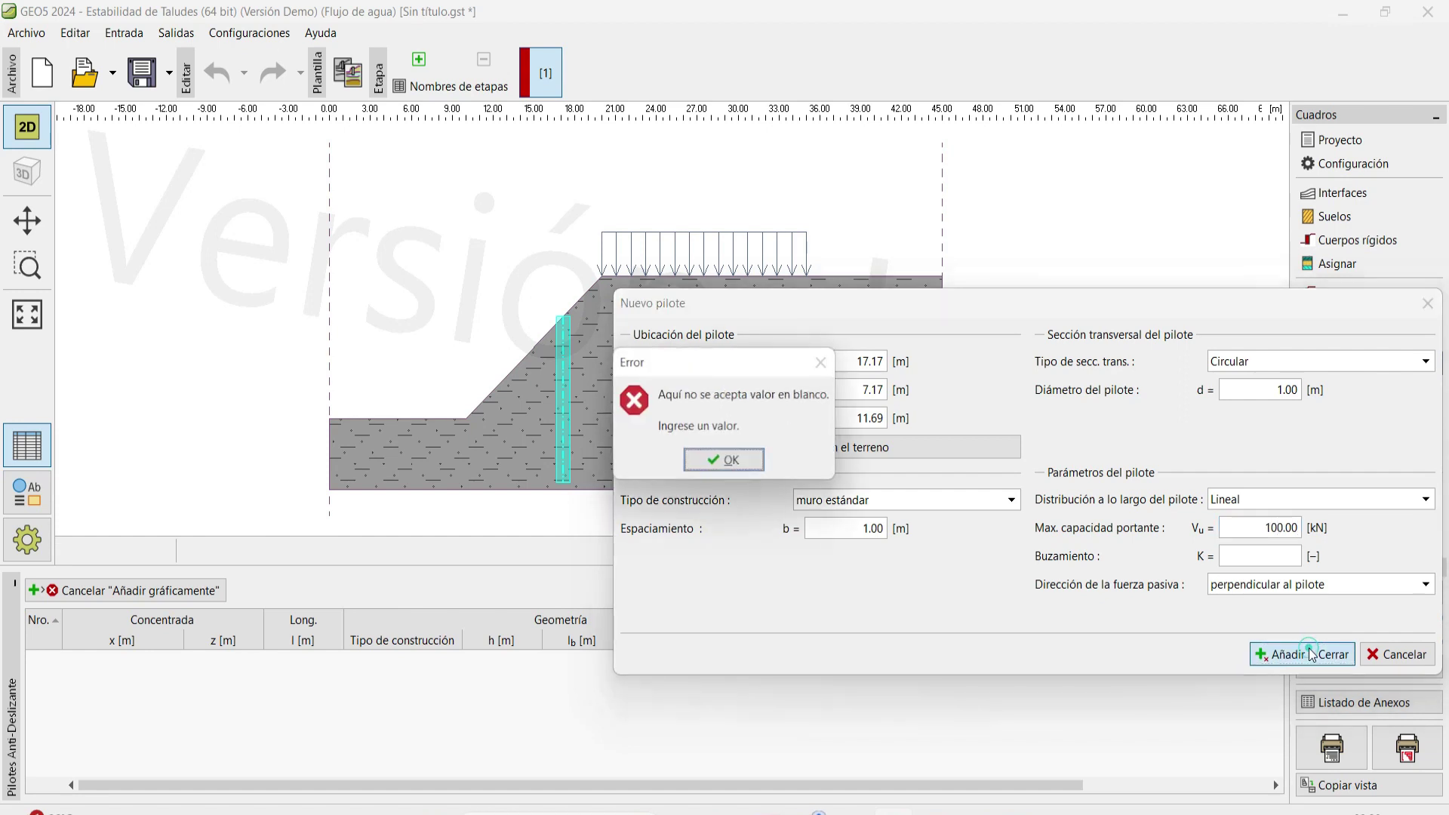
left_click(732, 462)
type("1")
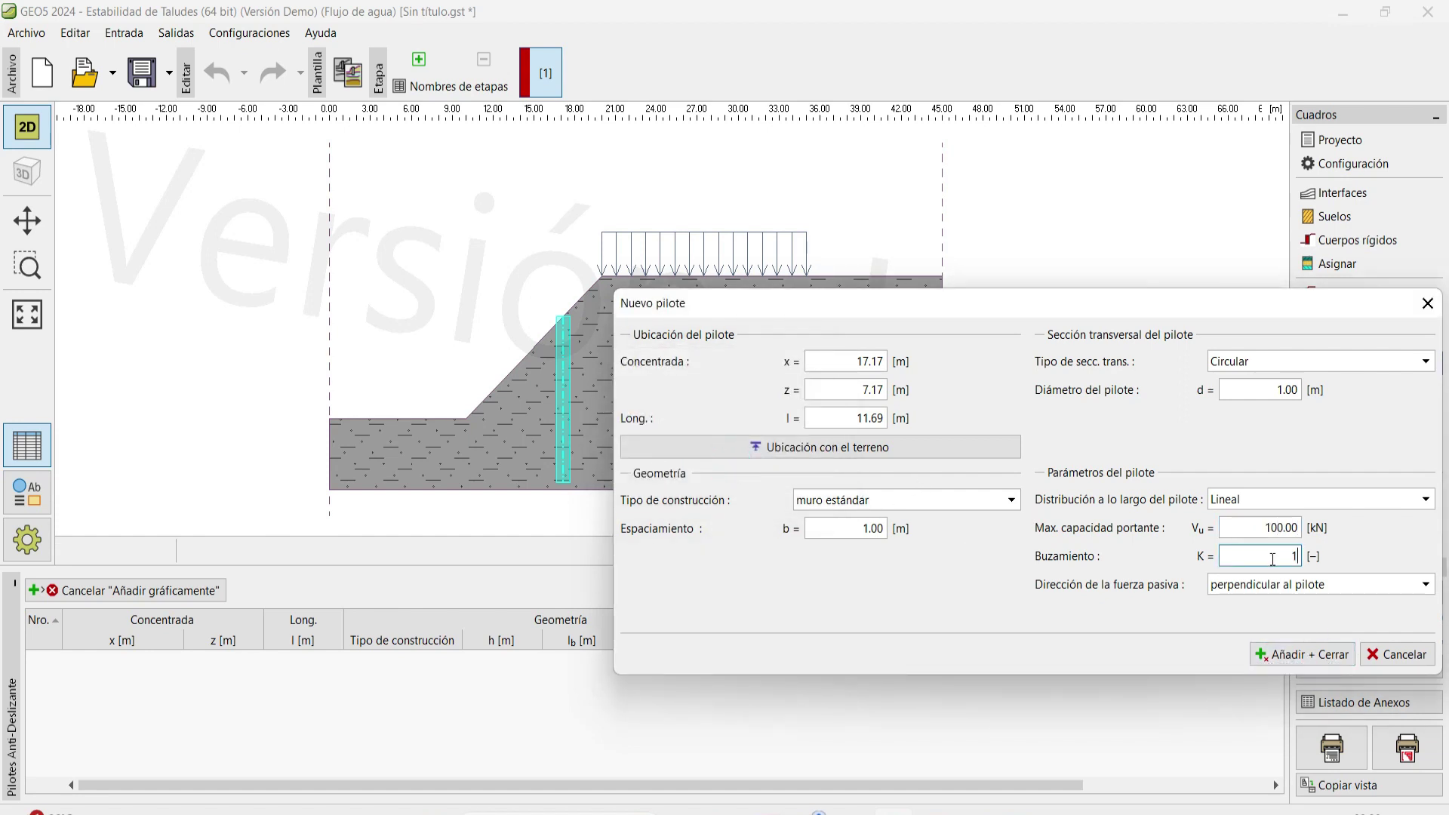
left_click(1315, 655)
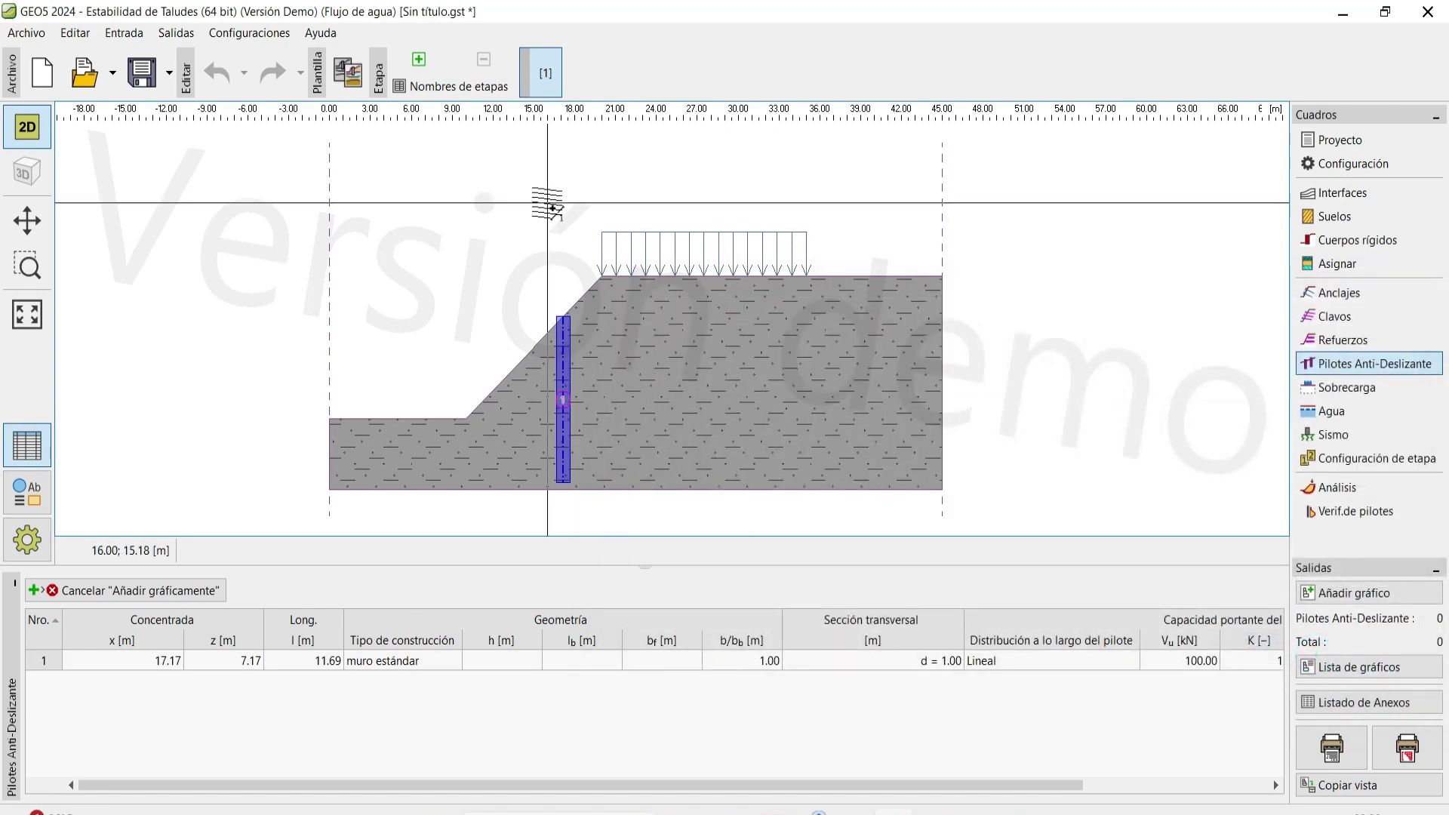